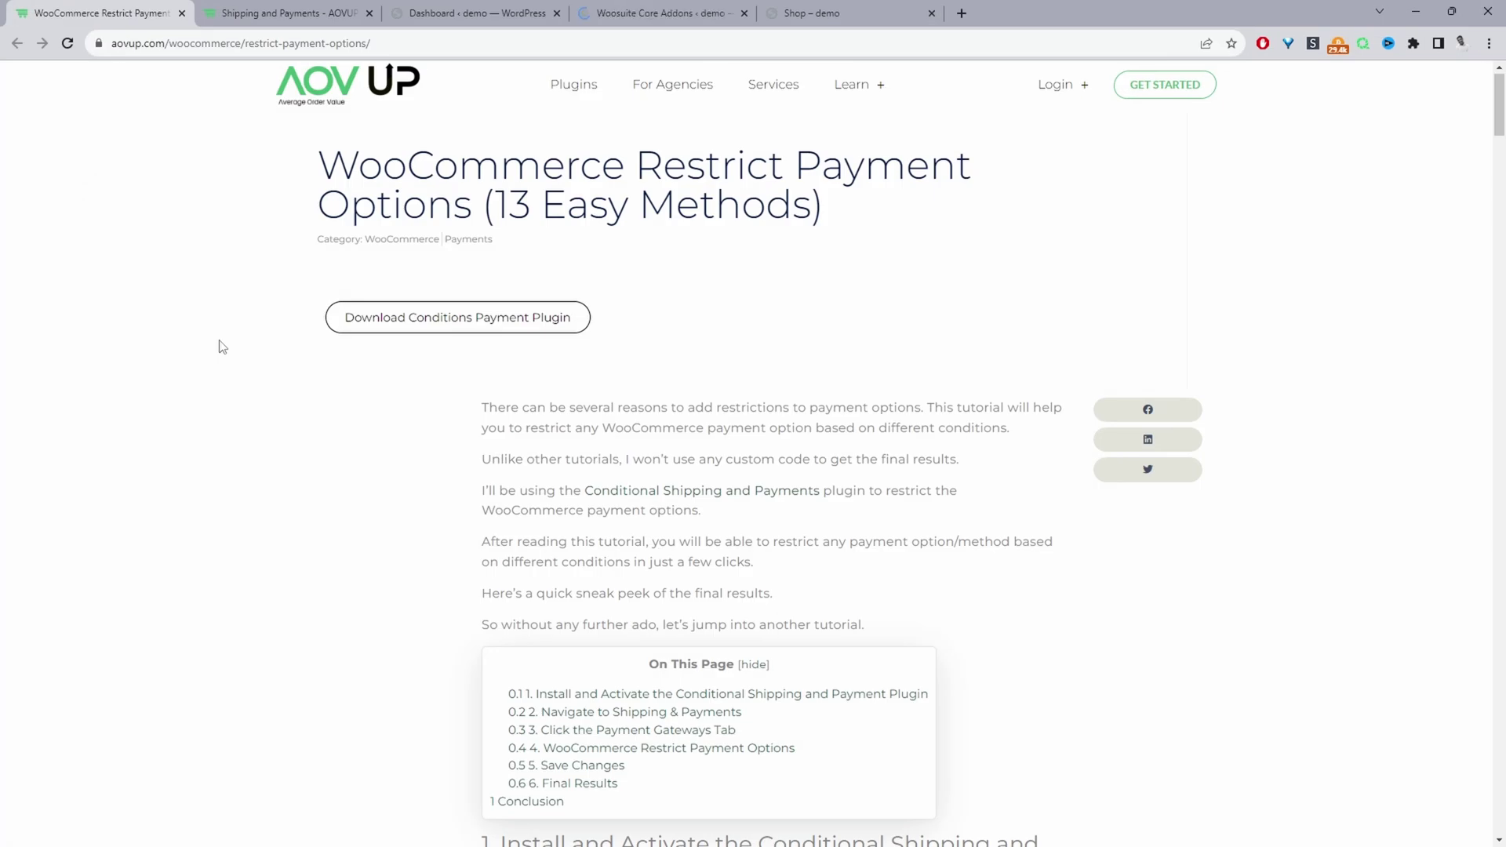
Scroll through the Restrict Payment Options guide down to its list of available conditions
scroll(784, 455, down, 10)
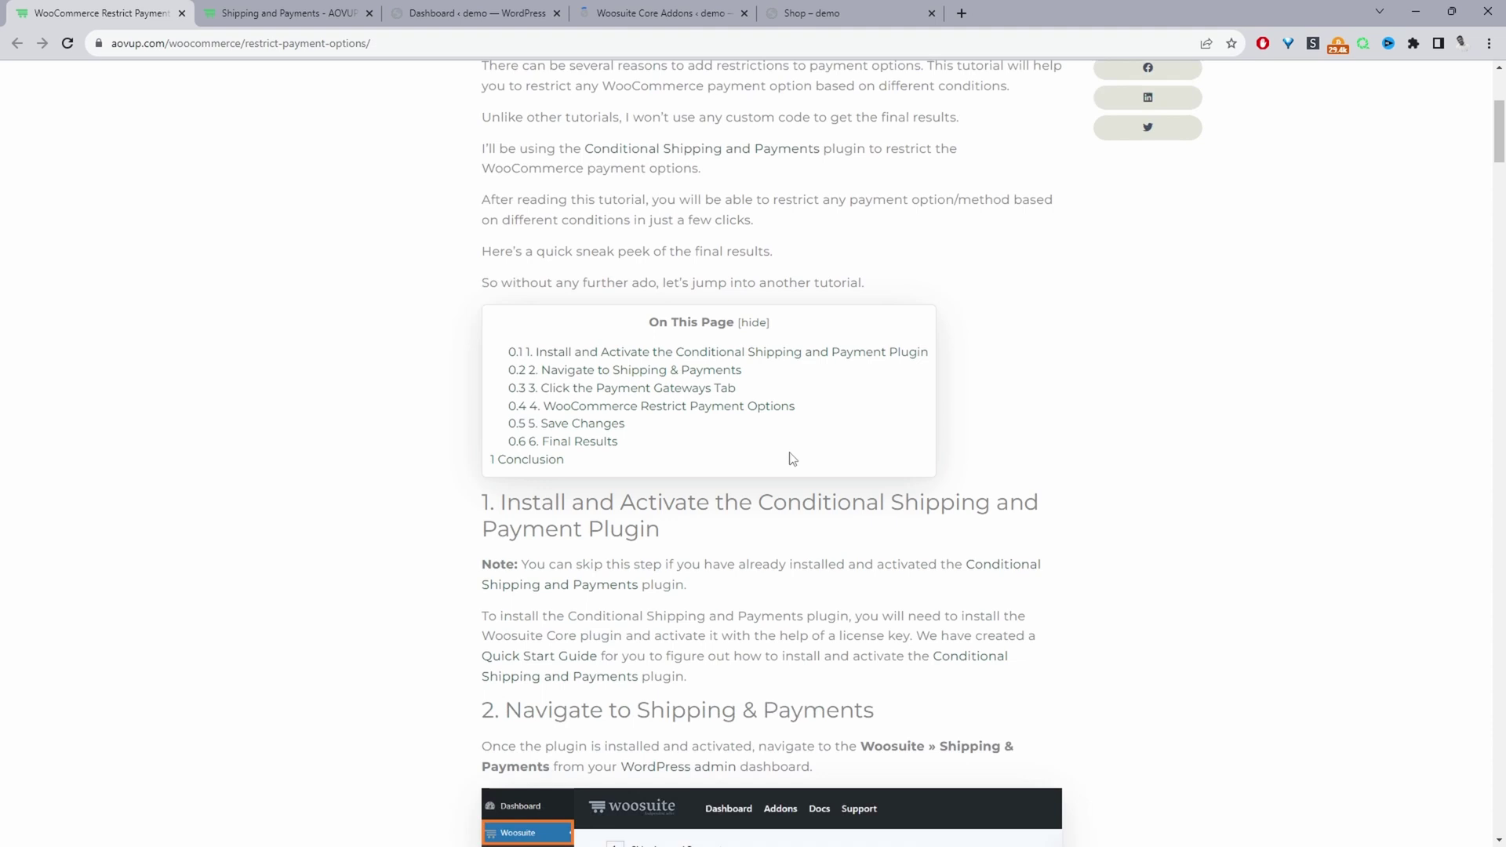
scroll(783, 506, up, 10)
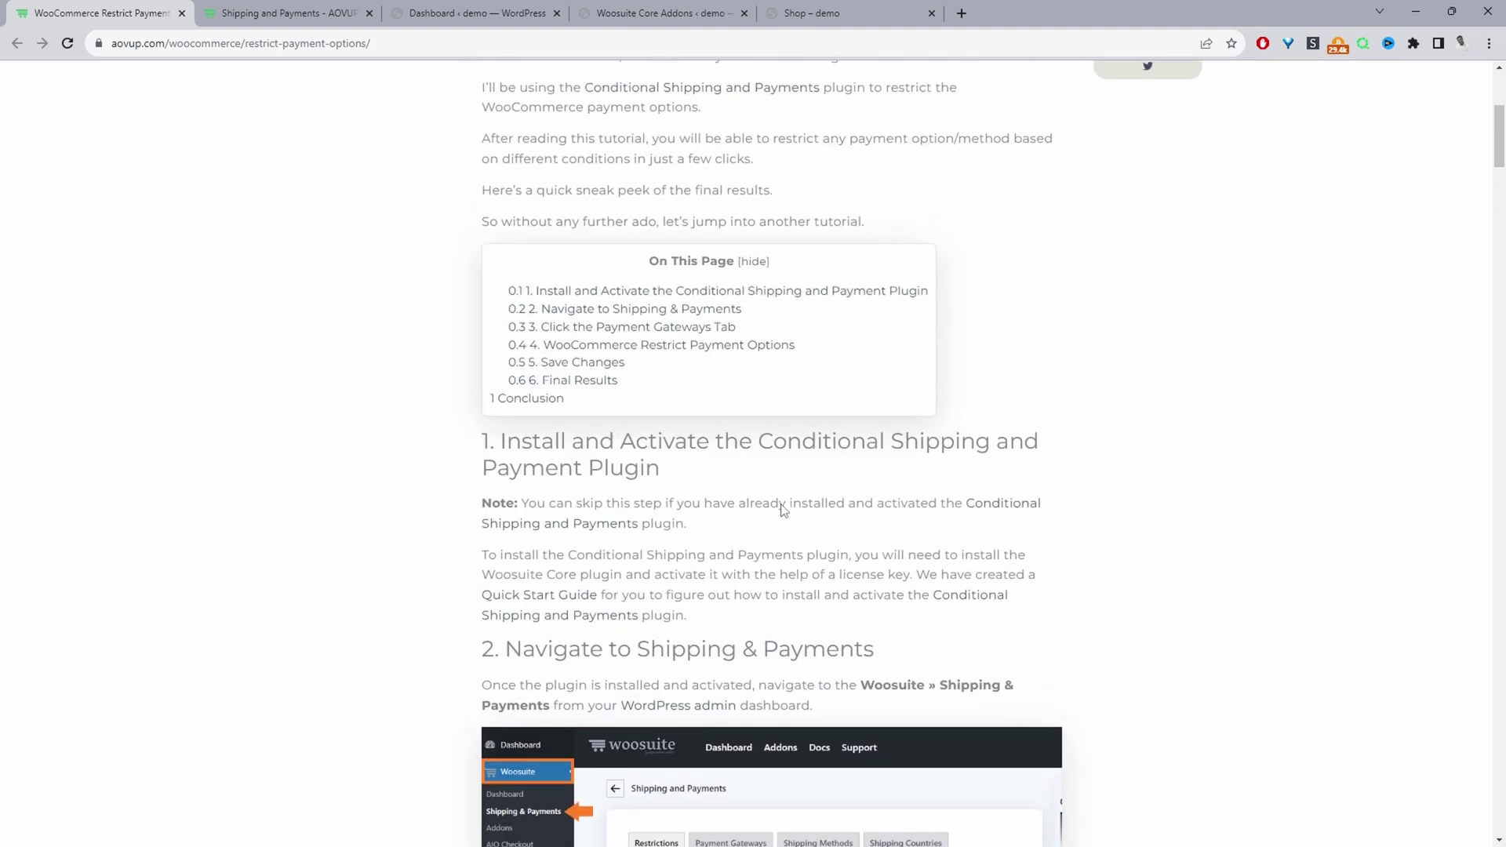
scroll(773, 532, down, 20)
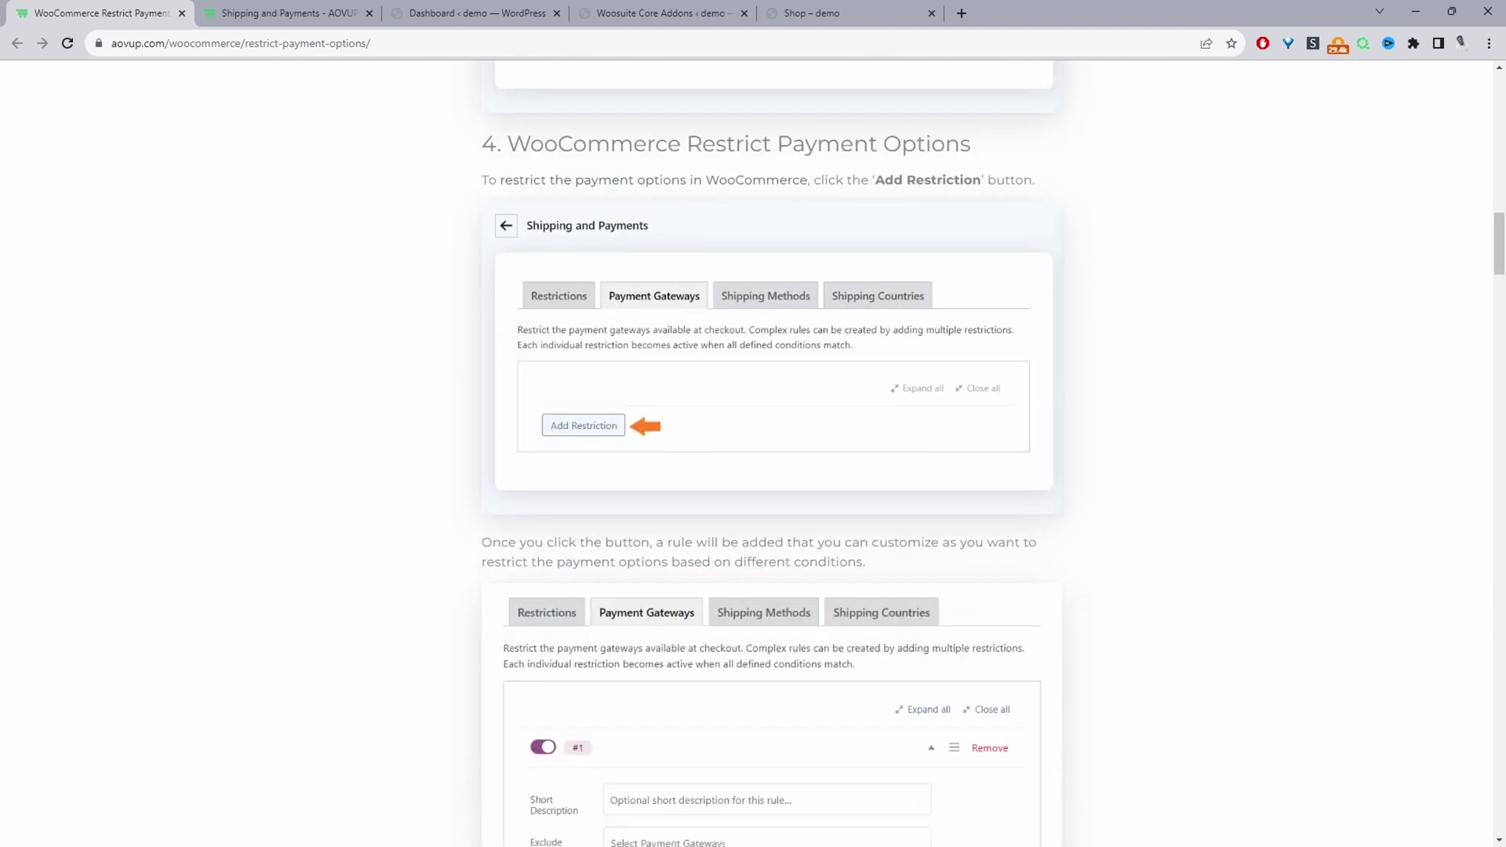
scroll(771, 453, down, 14)
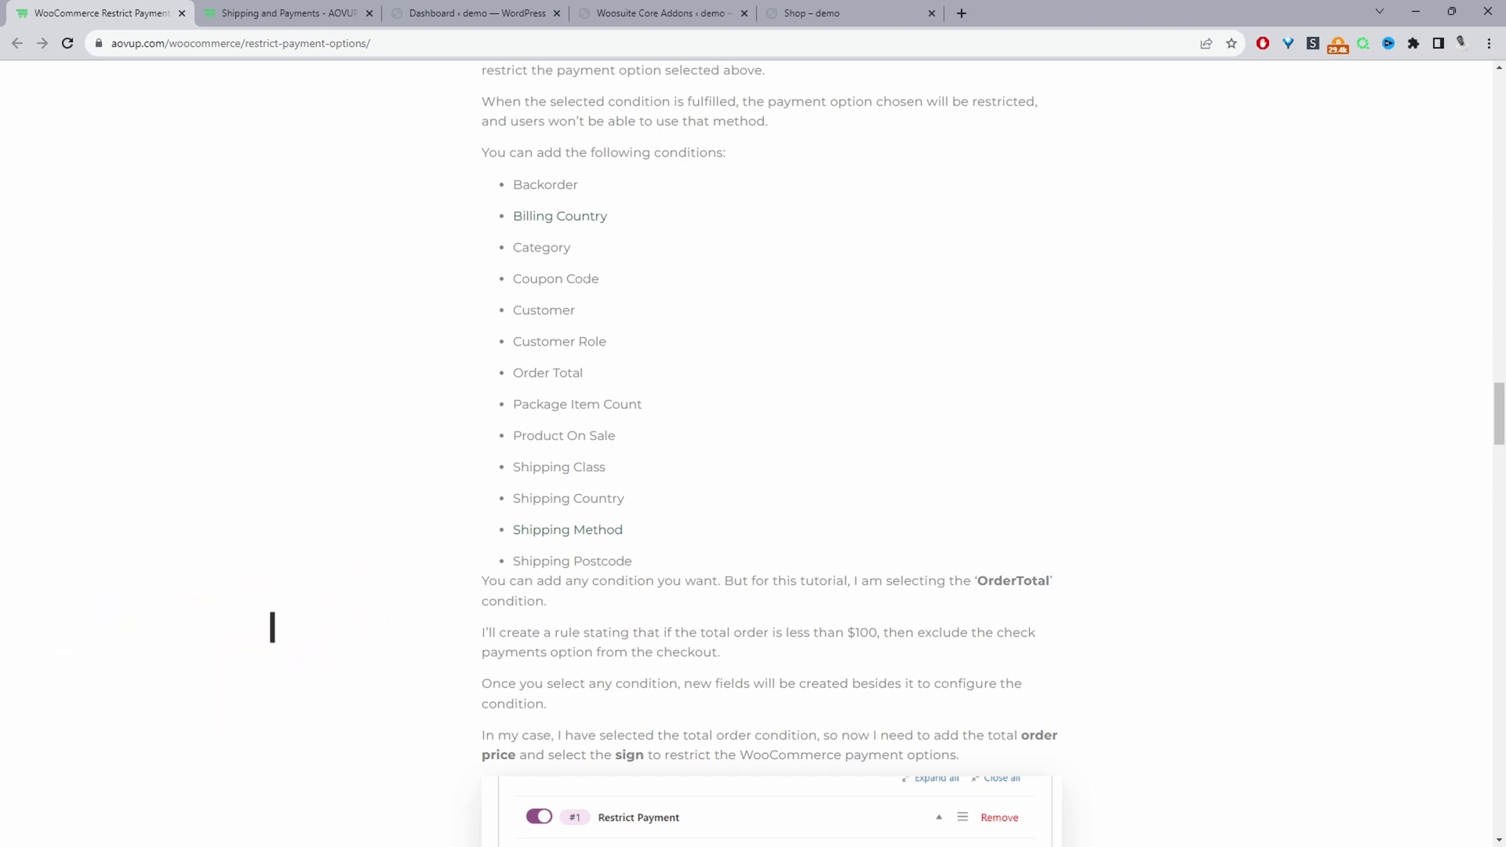
scroll(628, 262, down, 1)
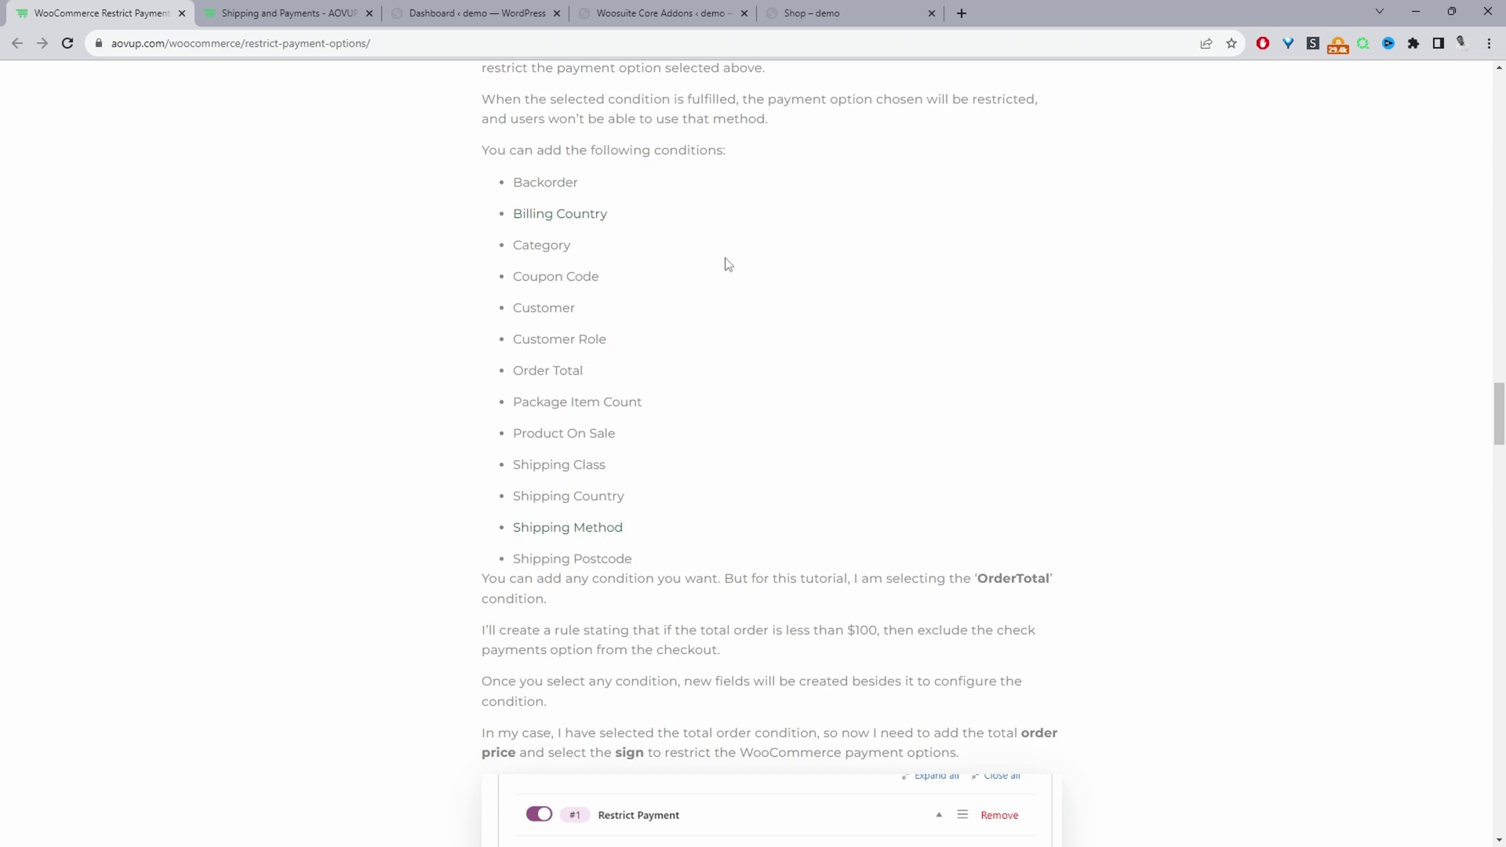
Visit the Conditional Shipping and Payments plugin page, then the demo store's WordPress Dashboard
click(297, 14)
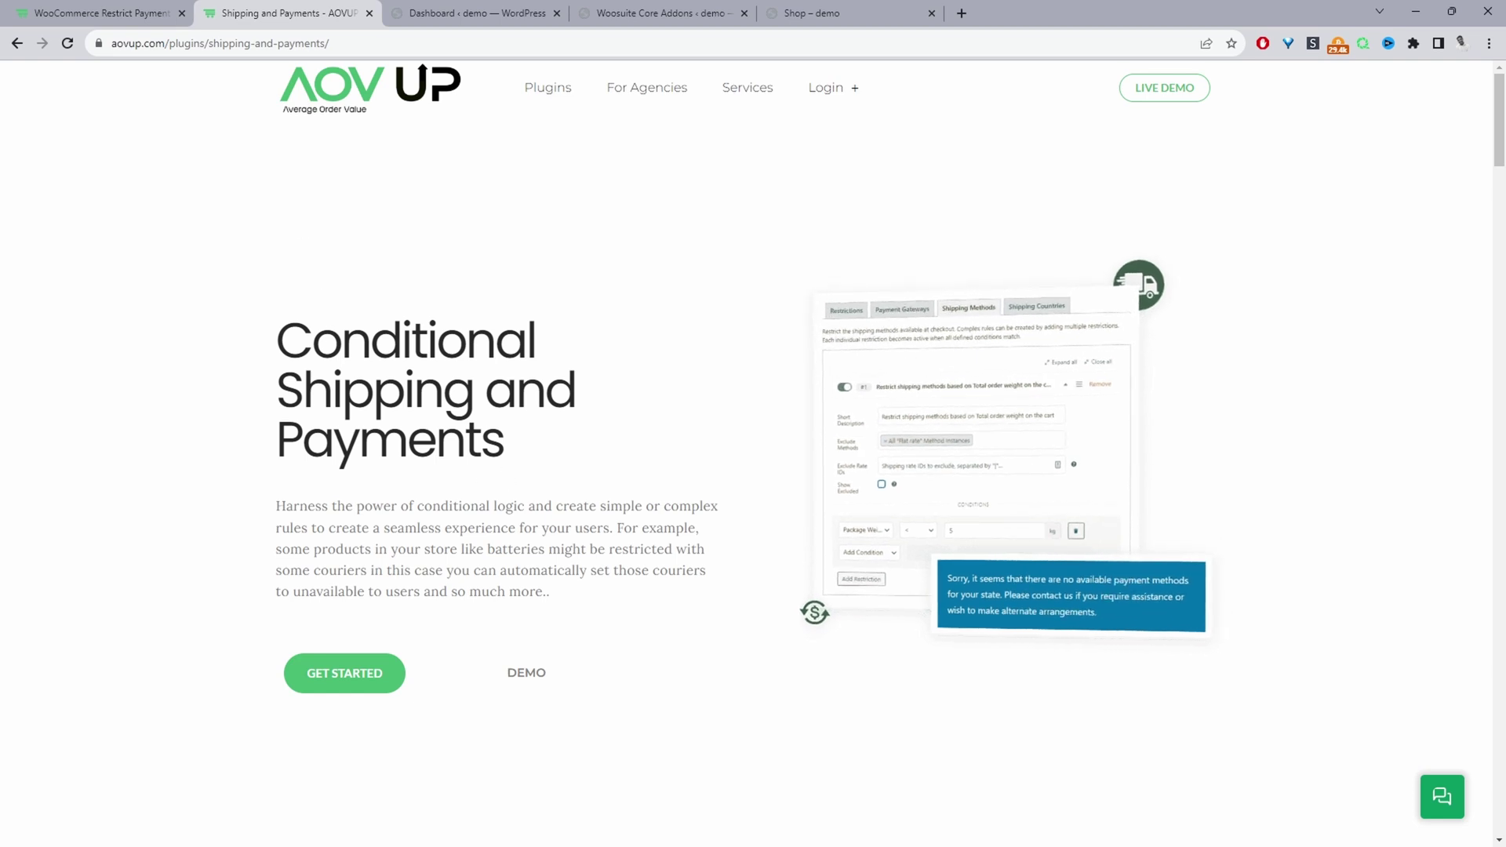
key(ctrl+Tab)
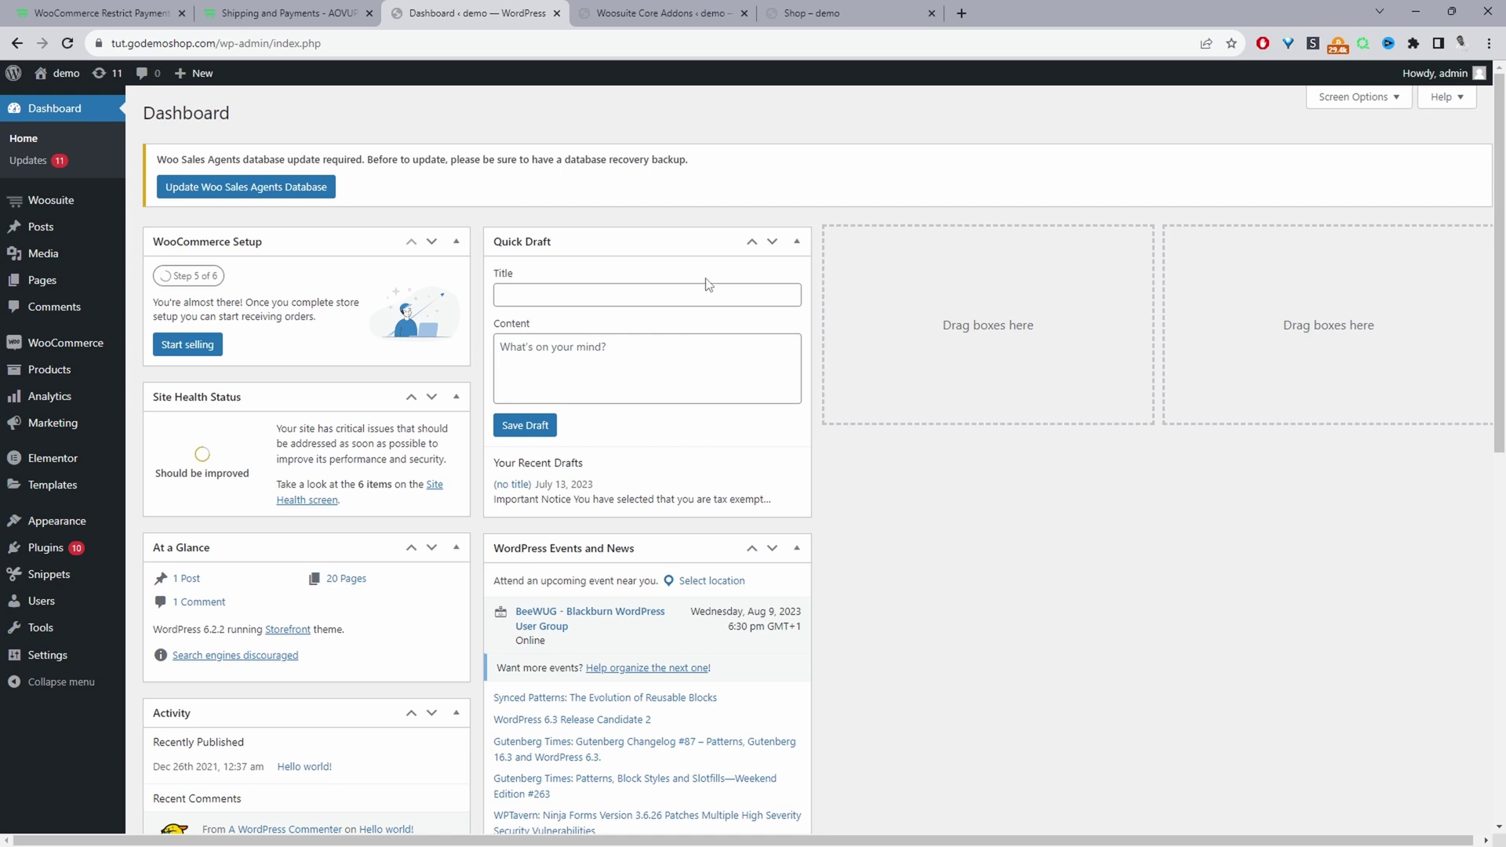
Switch on the Dynamic Shipping and Payments addon in Woosuite Addons and open its Manage page
mouse_move(47, 547)
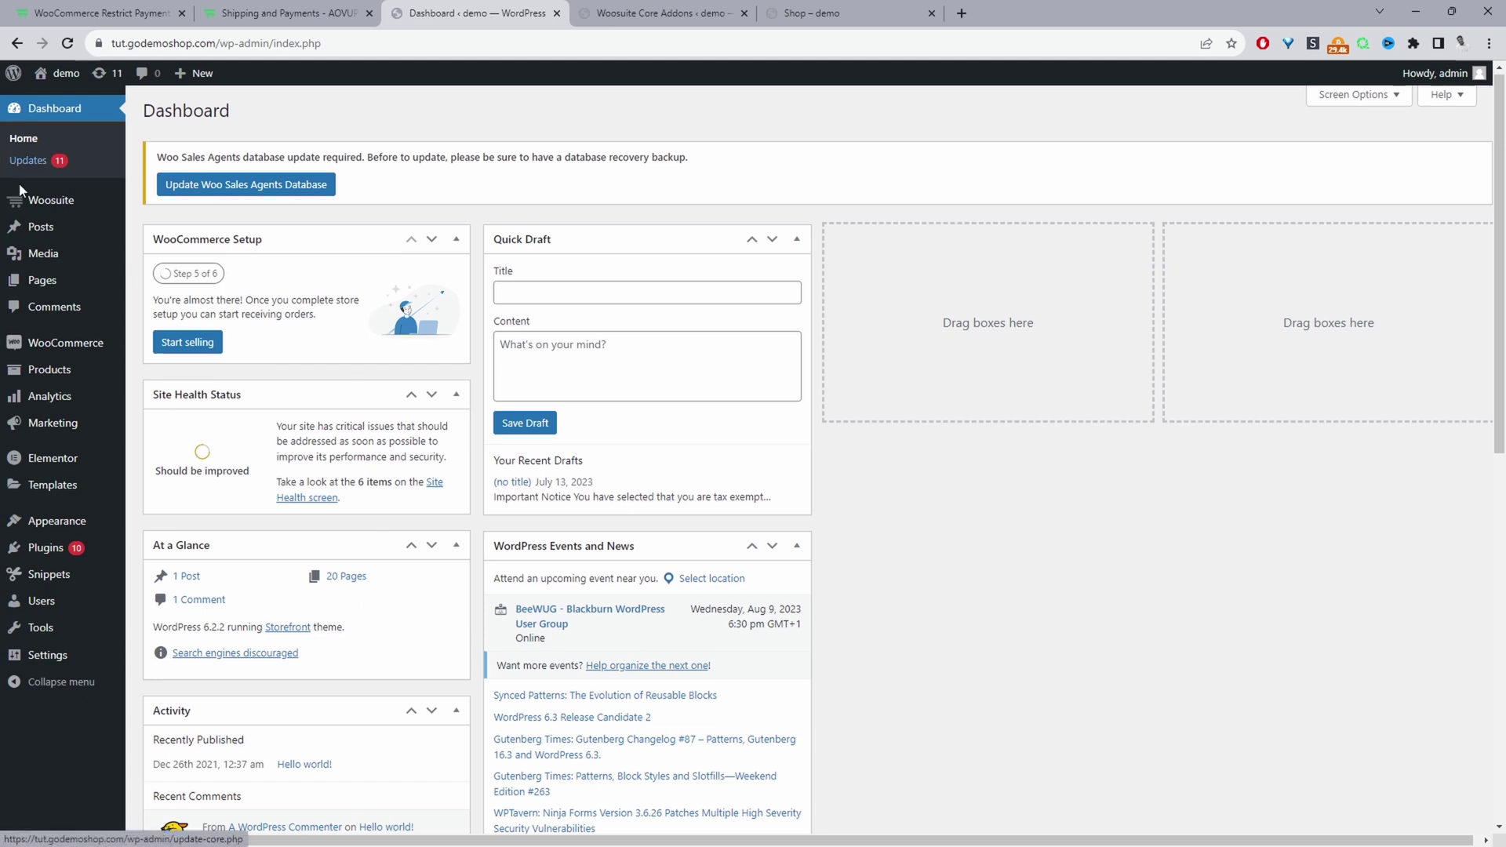
mouse_move(39, 214)
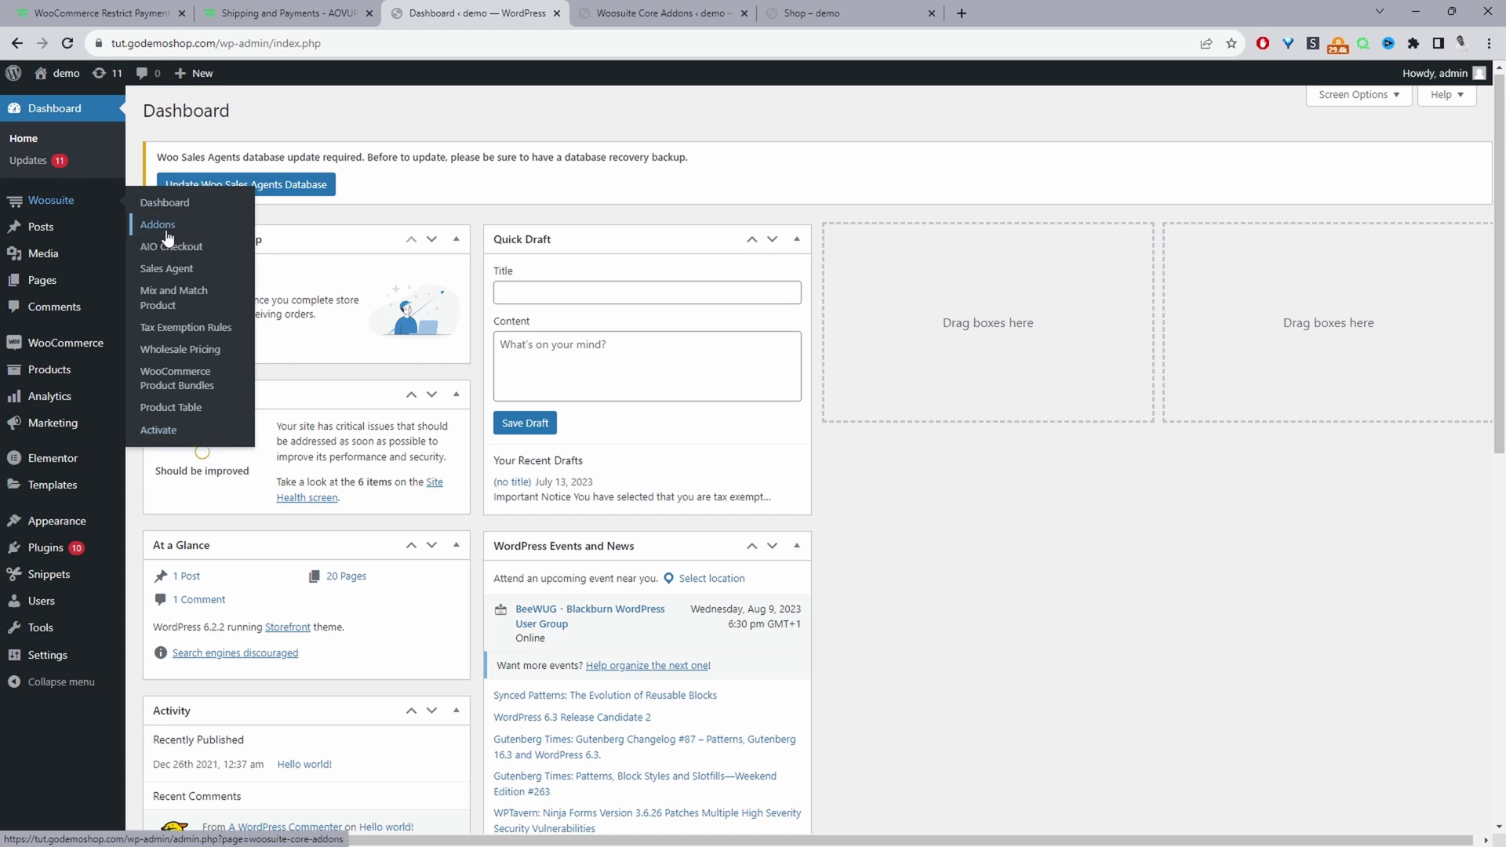
key(ctrl+Tab)
scroll(793, 514, down, 9)
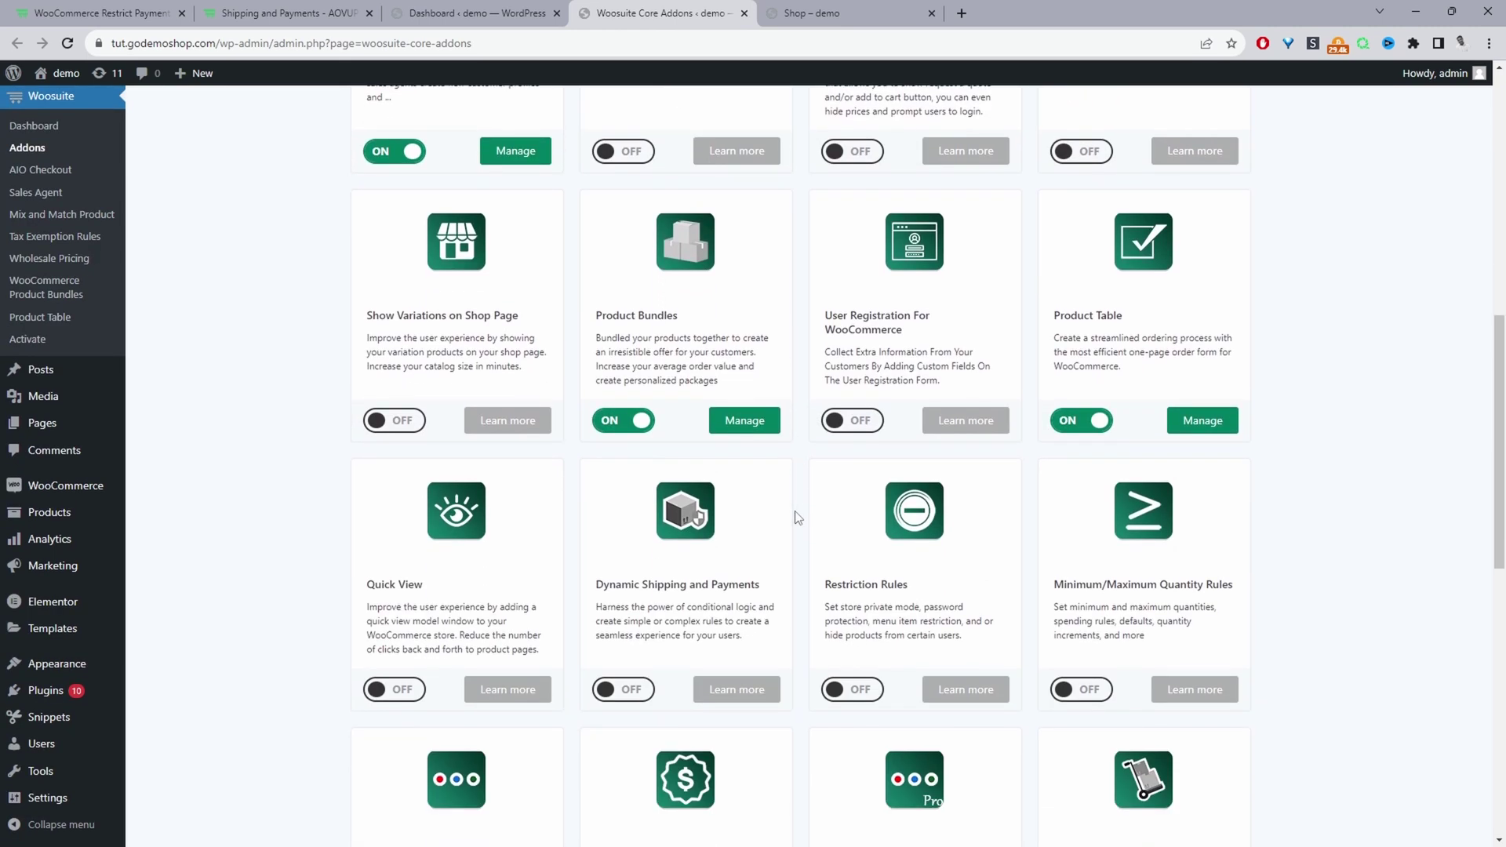
scroll(798, 517, down, 3)
click(621, 438)
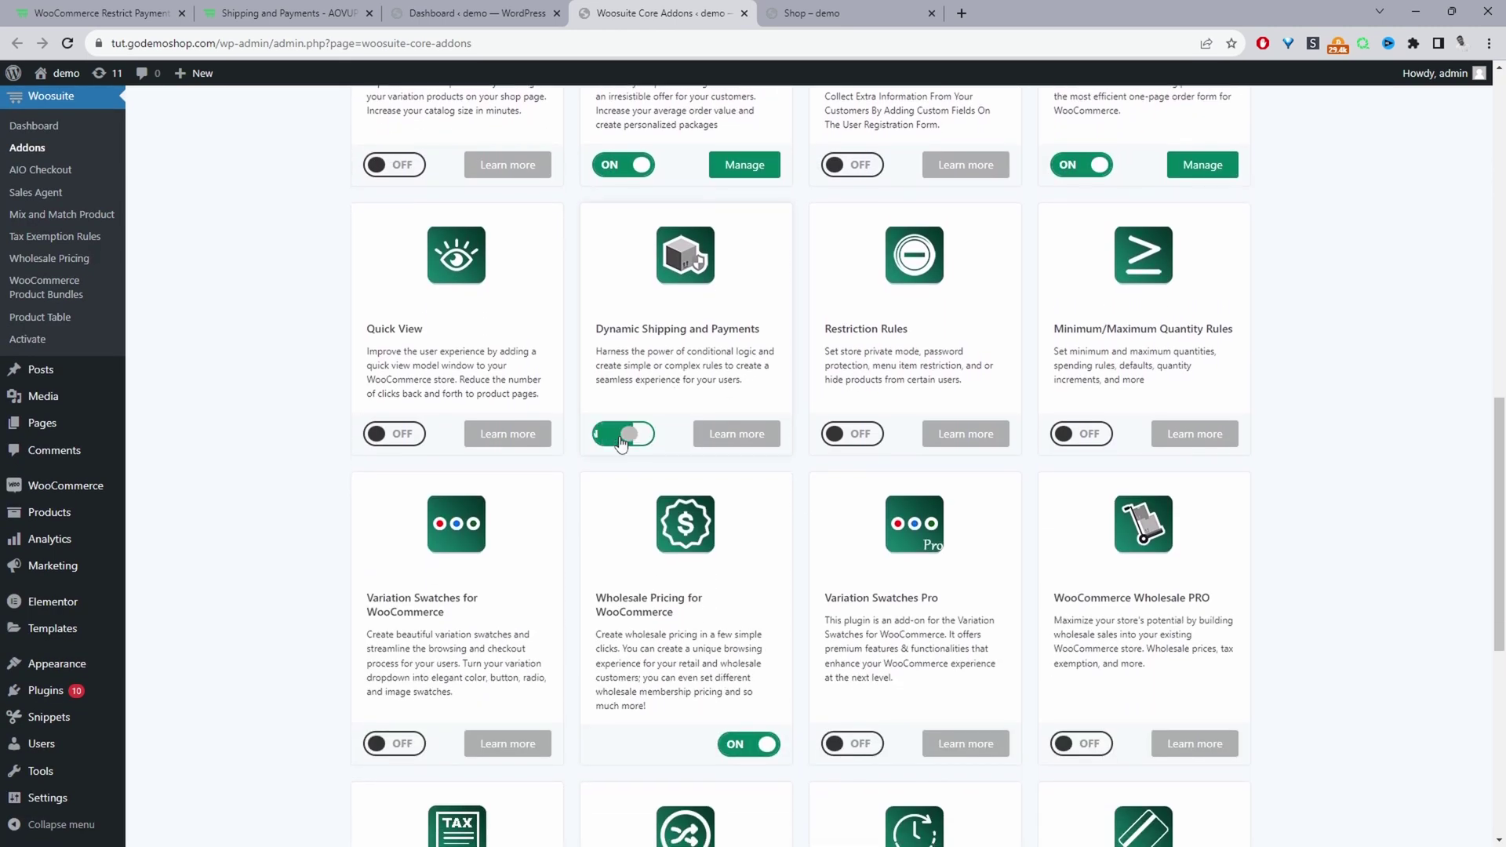
drag(634, 329, 807, 353)
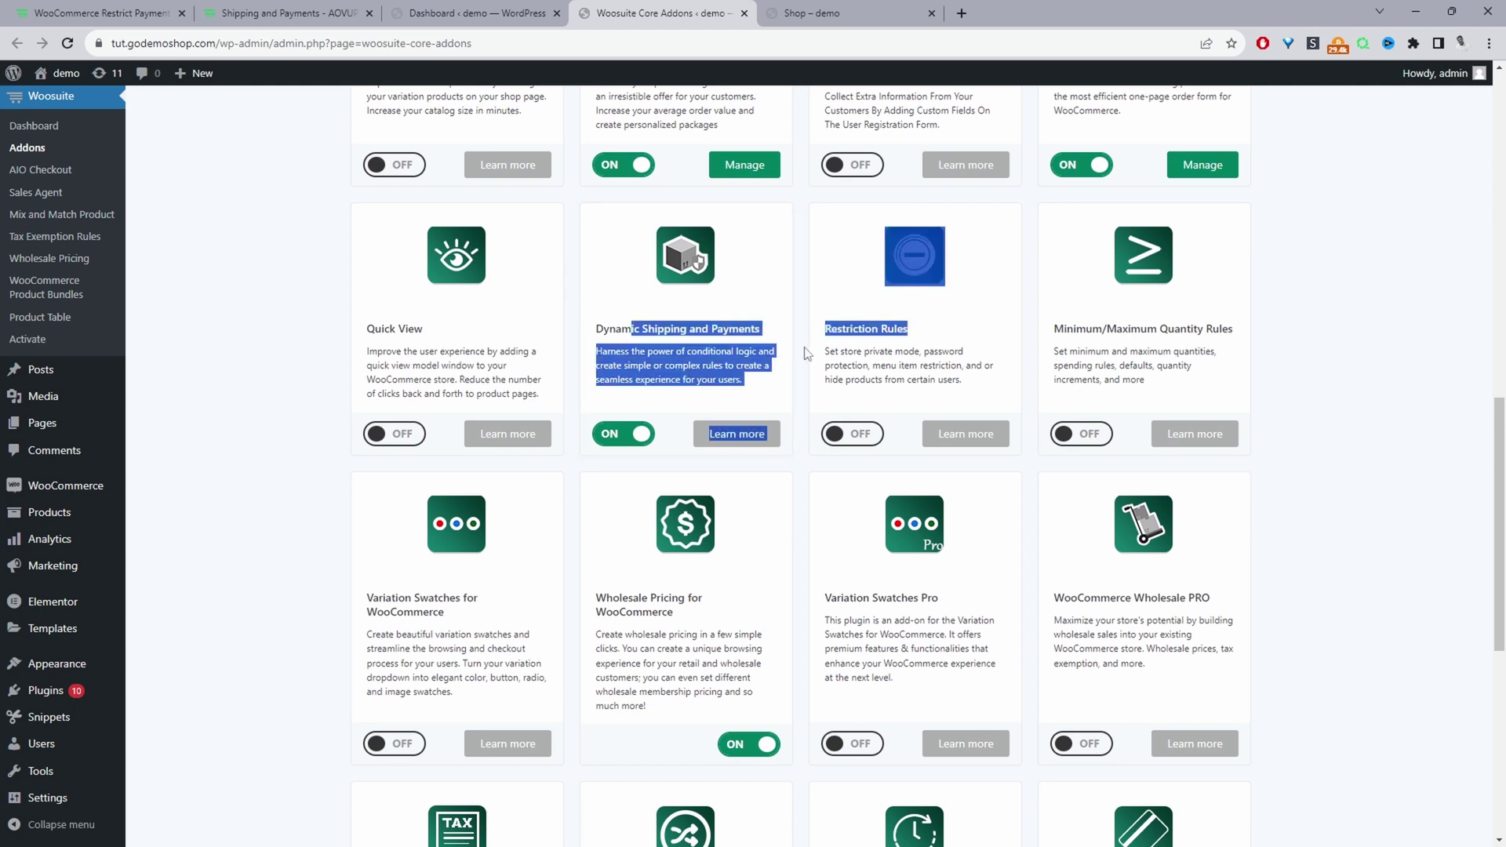
click(751, 365)
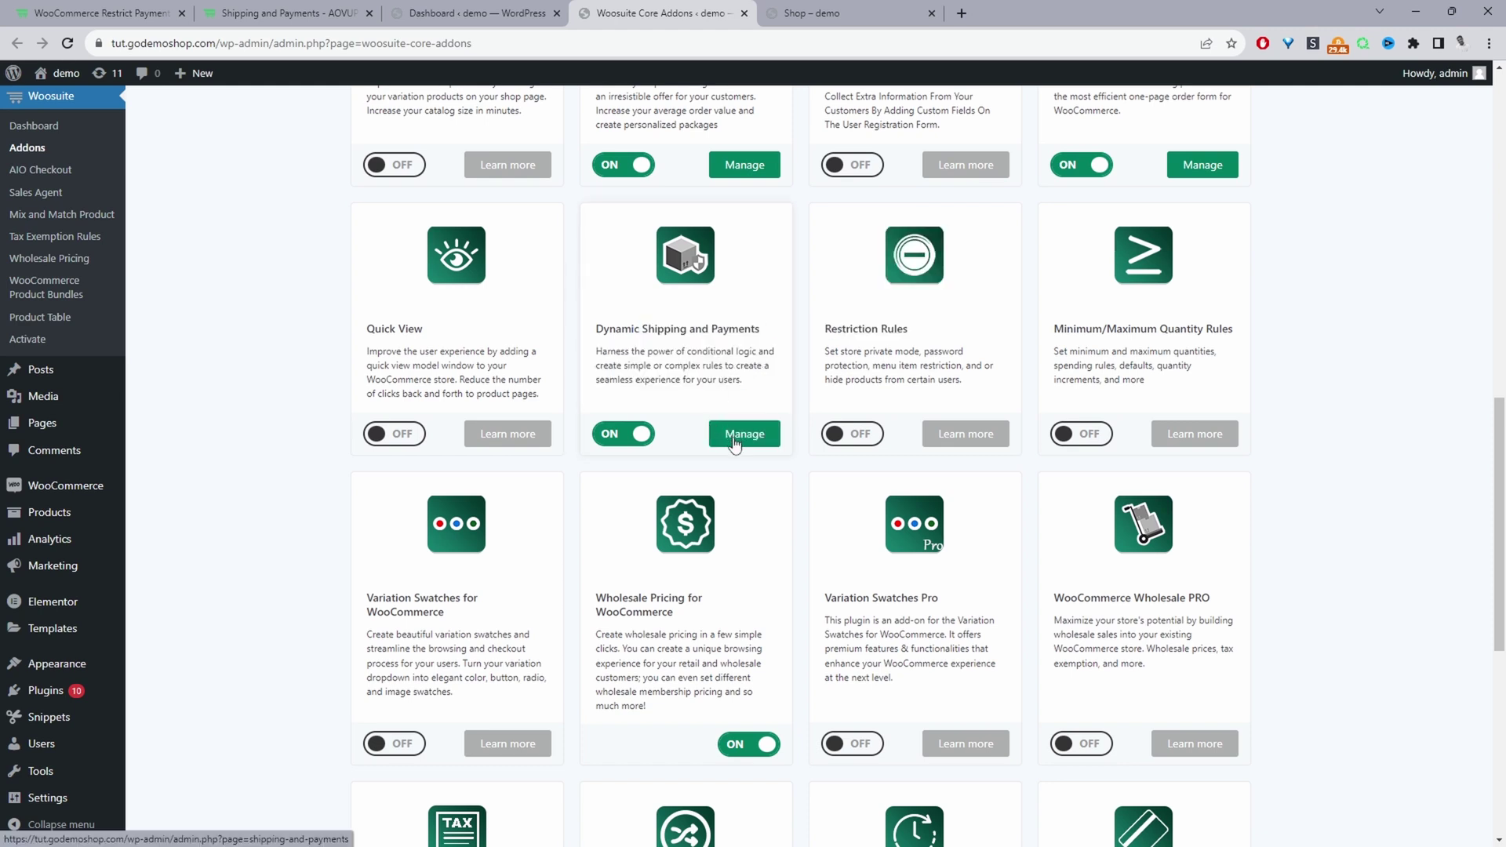
click(735, 441)
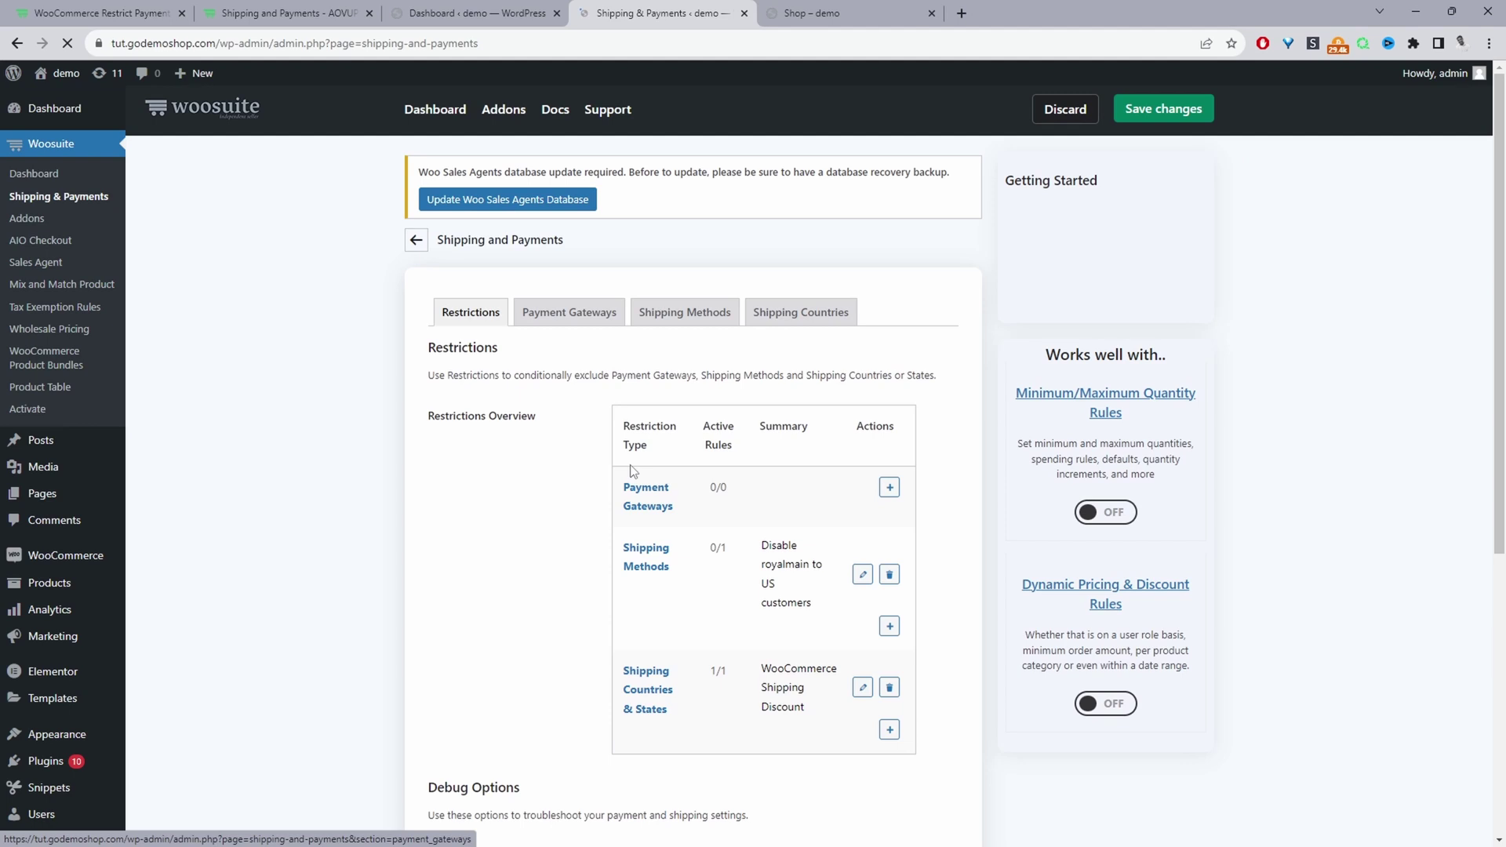
Add a new Payment Gateways restriction with NET 30 Invoice in Exclude Gateways
click(559, 327)
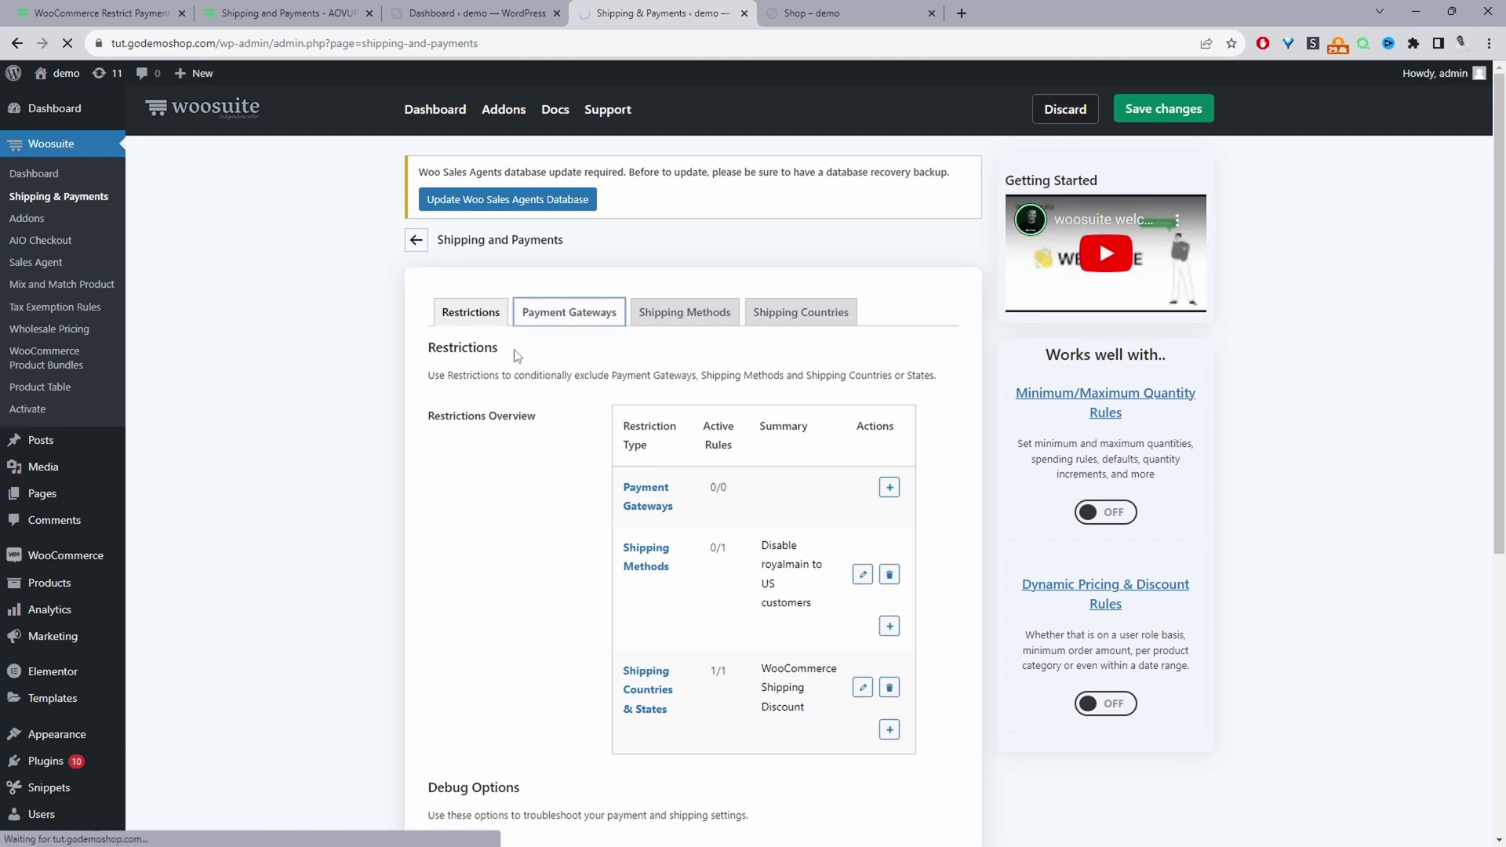
scroll(455, 440, down, 2)
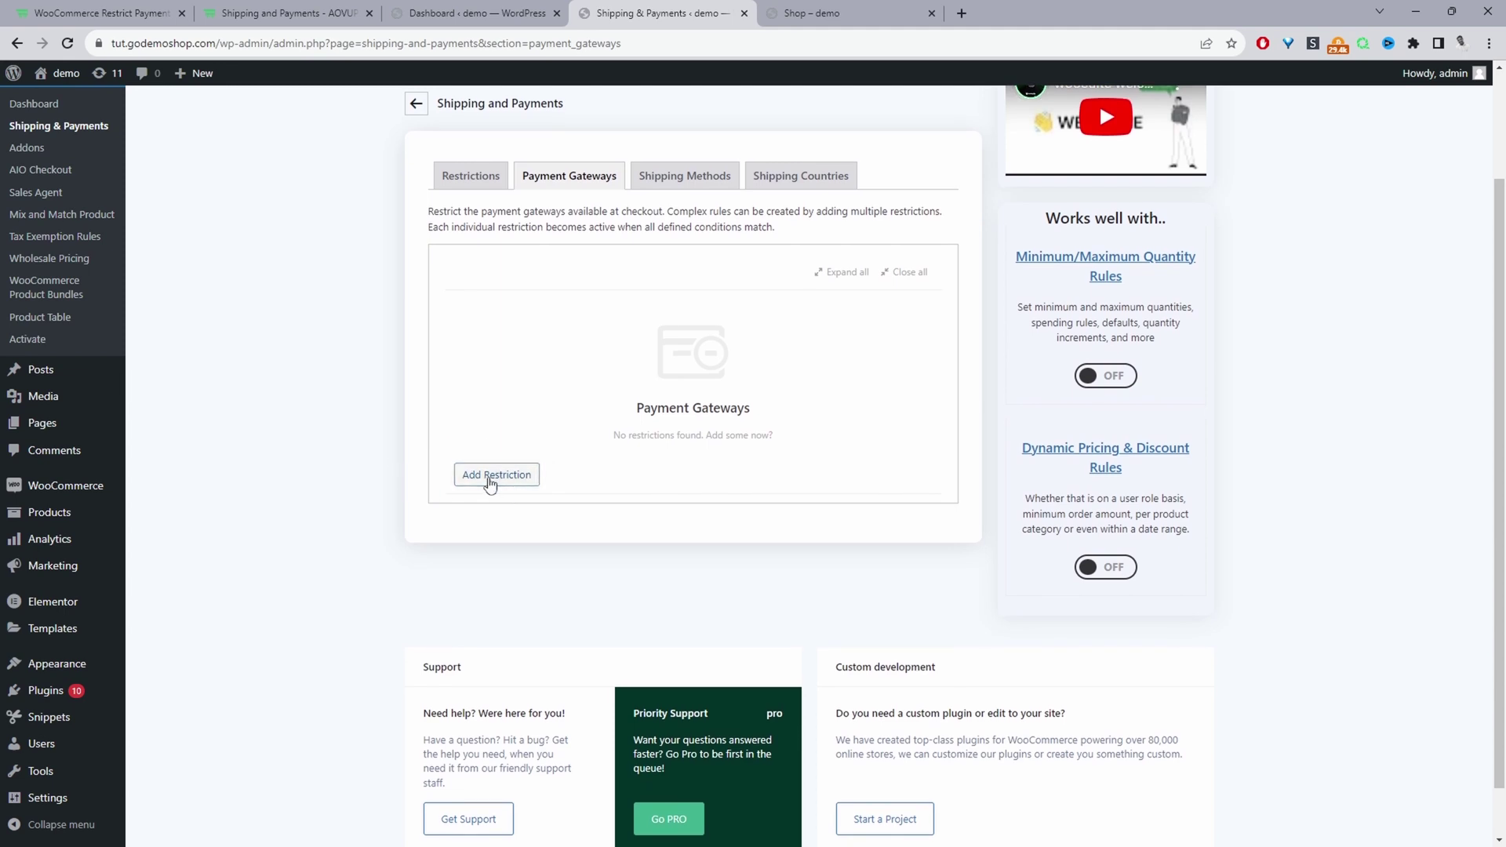
click(496, 474)
click(581, 361)
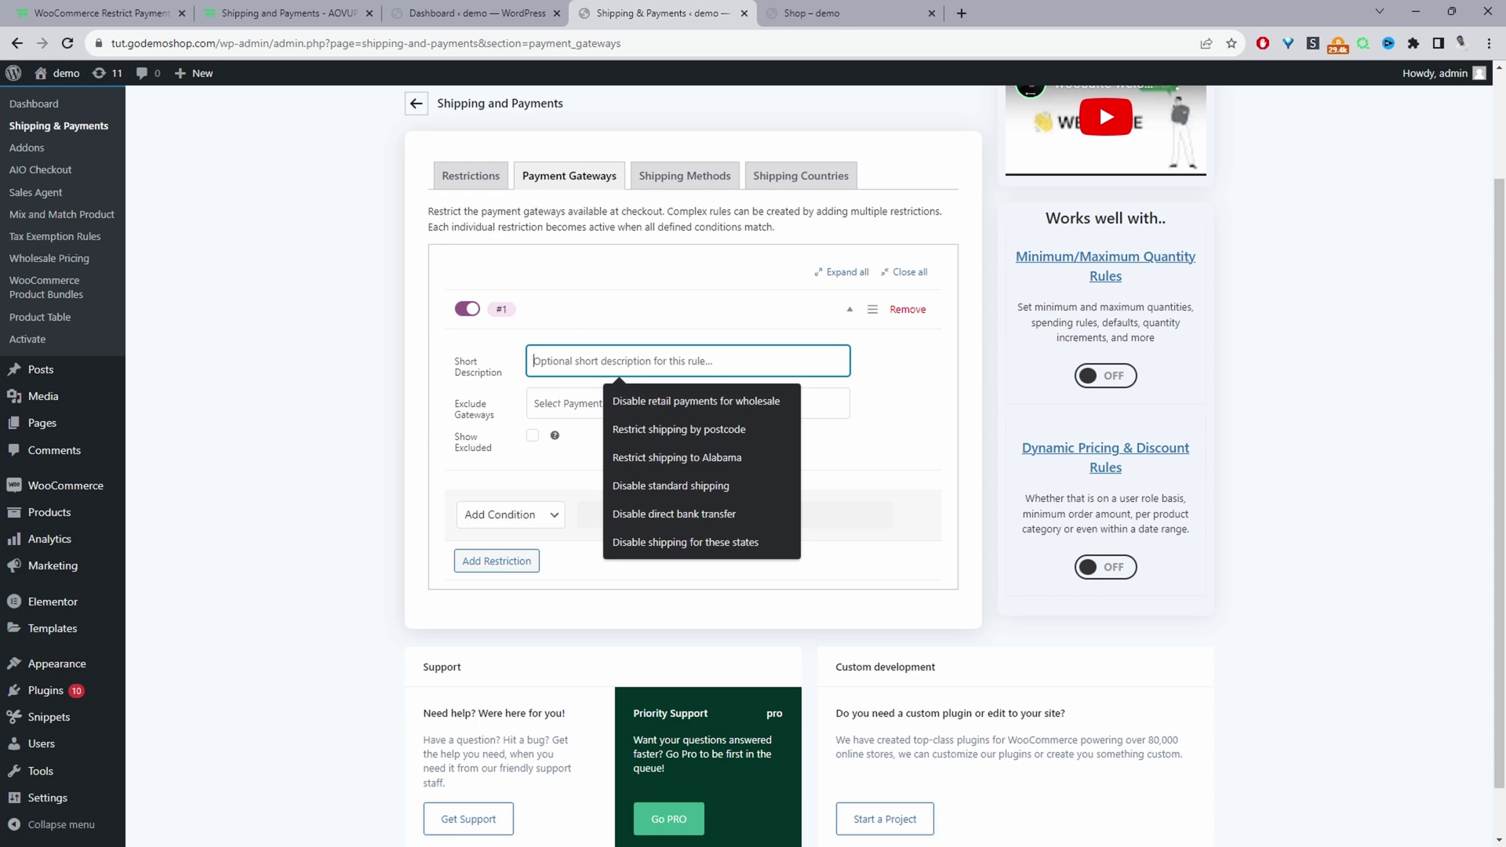
click(565, 404)
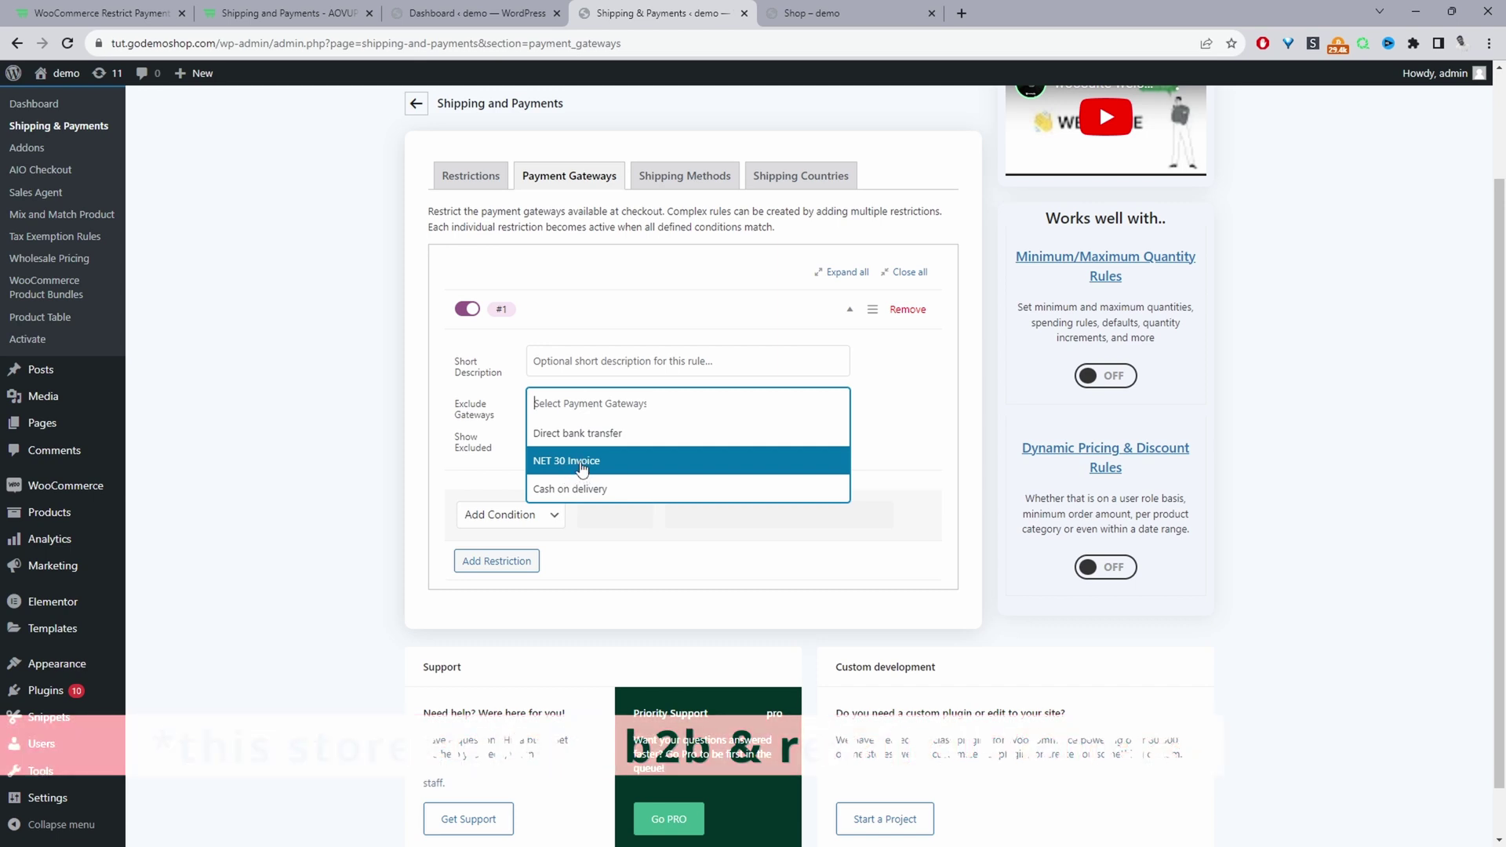
click(581, 469)
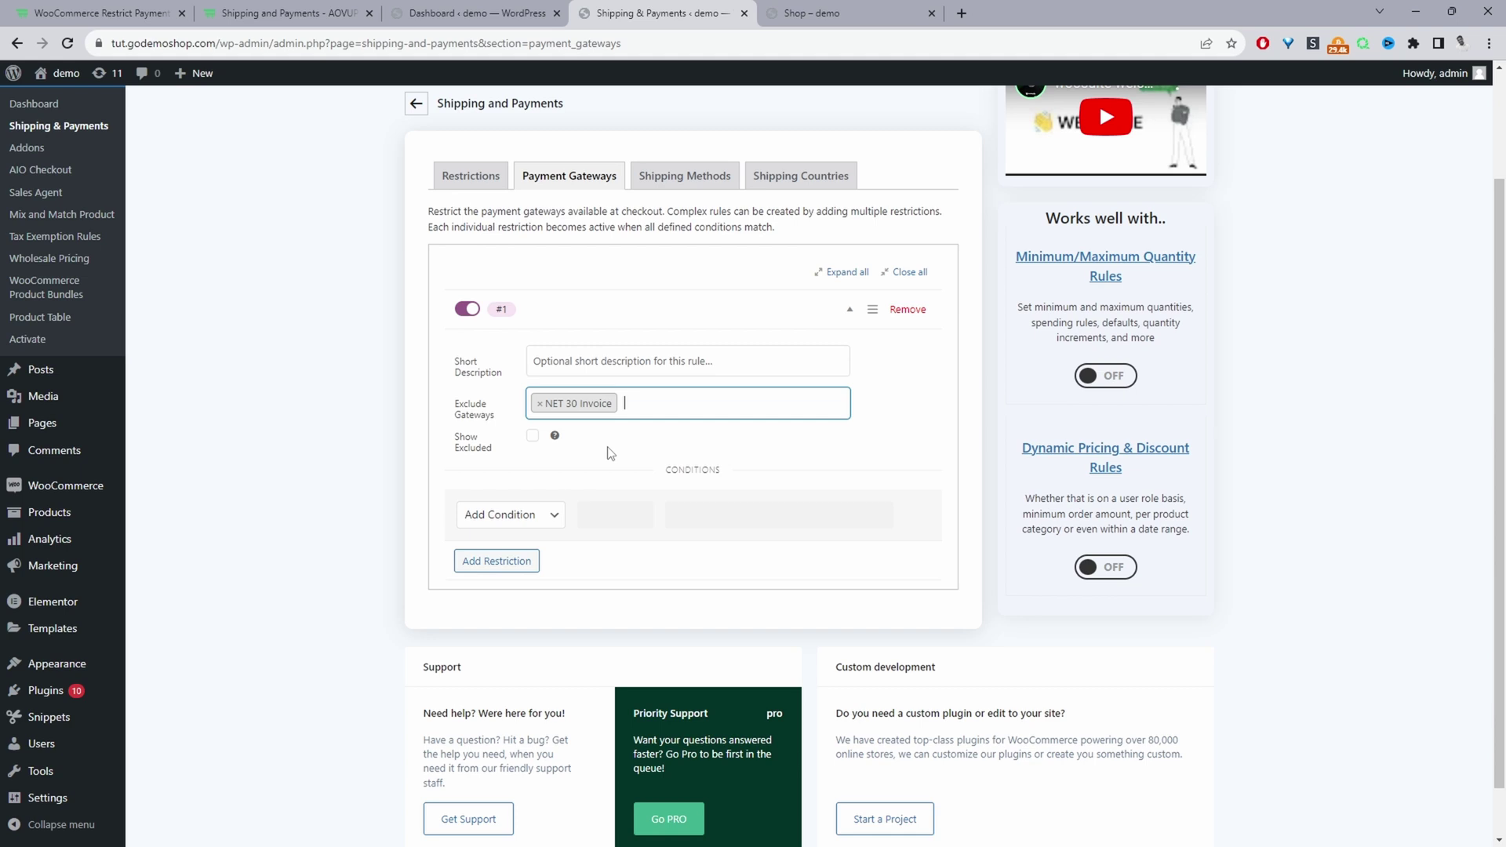
Add 30 days Get Fit Challenge to the cart, go to checkout and select NET 30 Invoice
click(813, 13)
scroll(817, 370, down, 2)
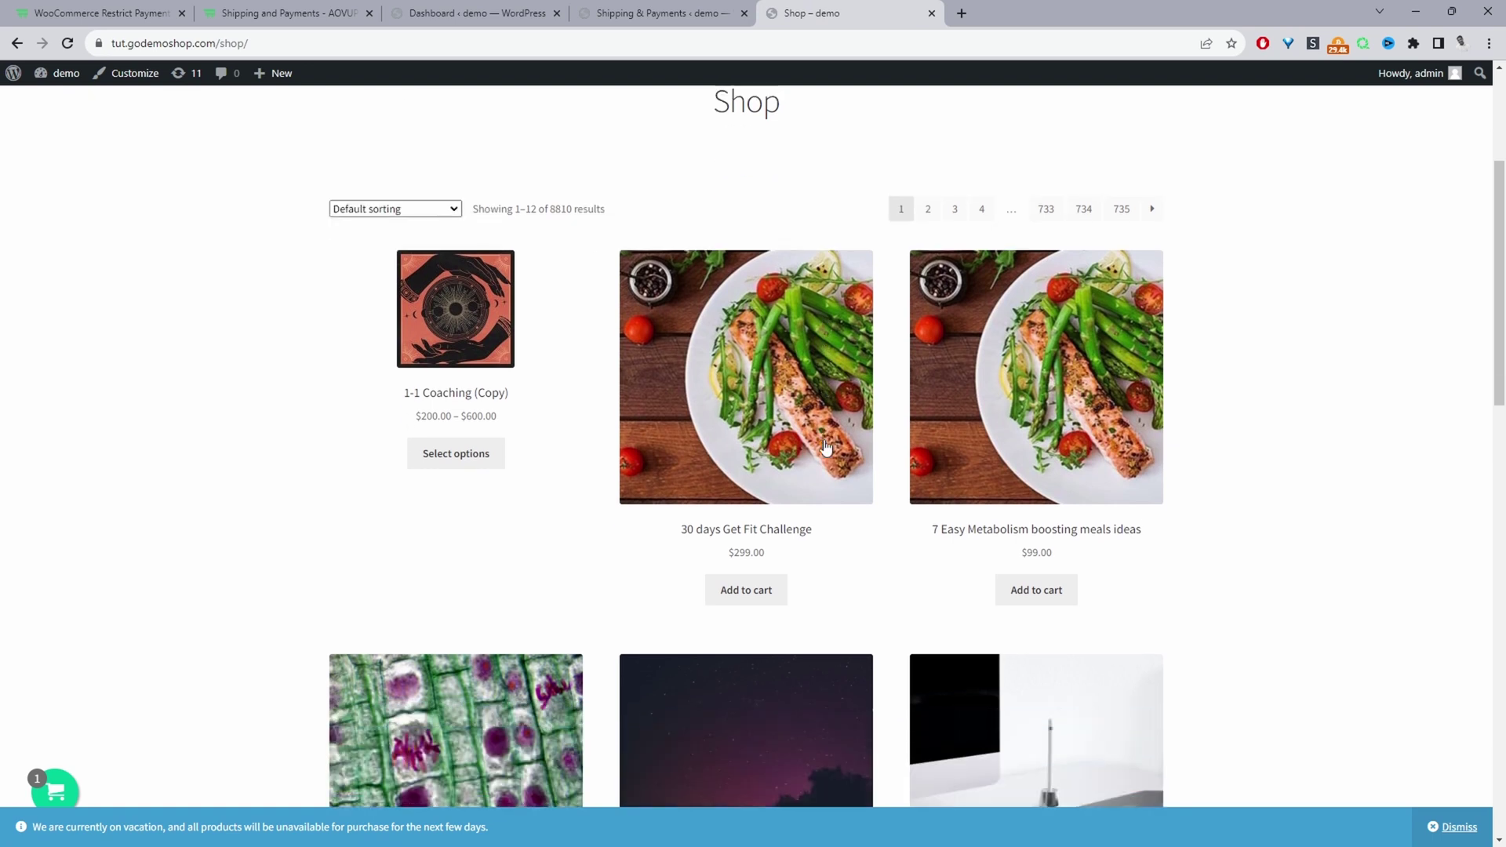
click(763, 517)
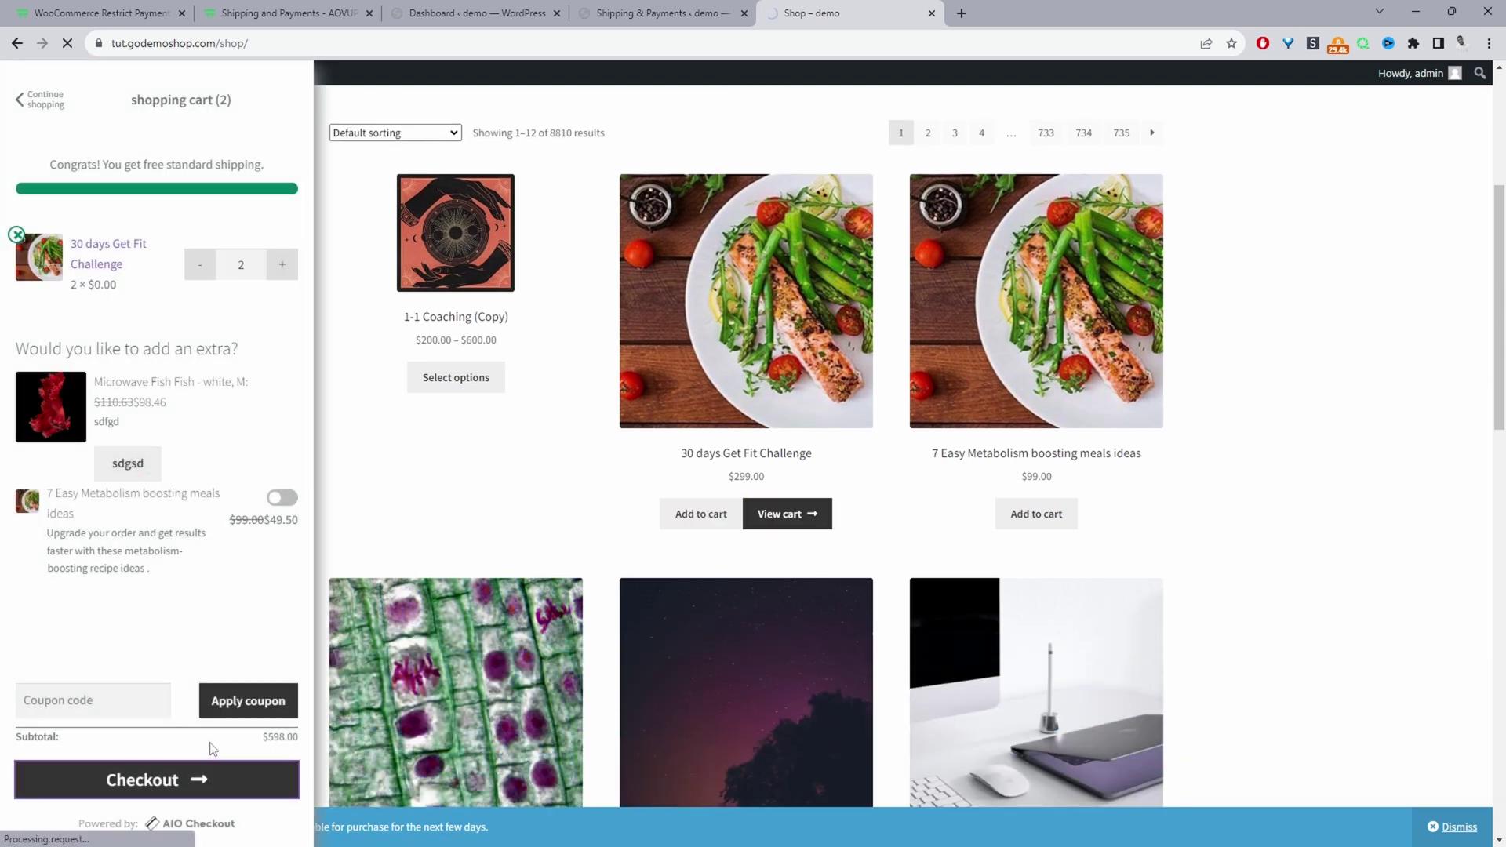
click(210, 773)
scroll(957, 471, down, 12)
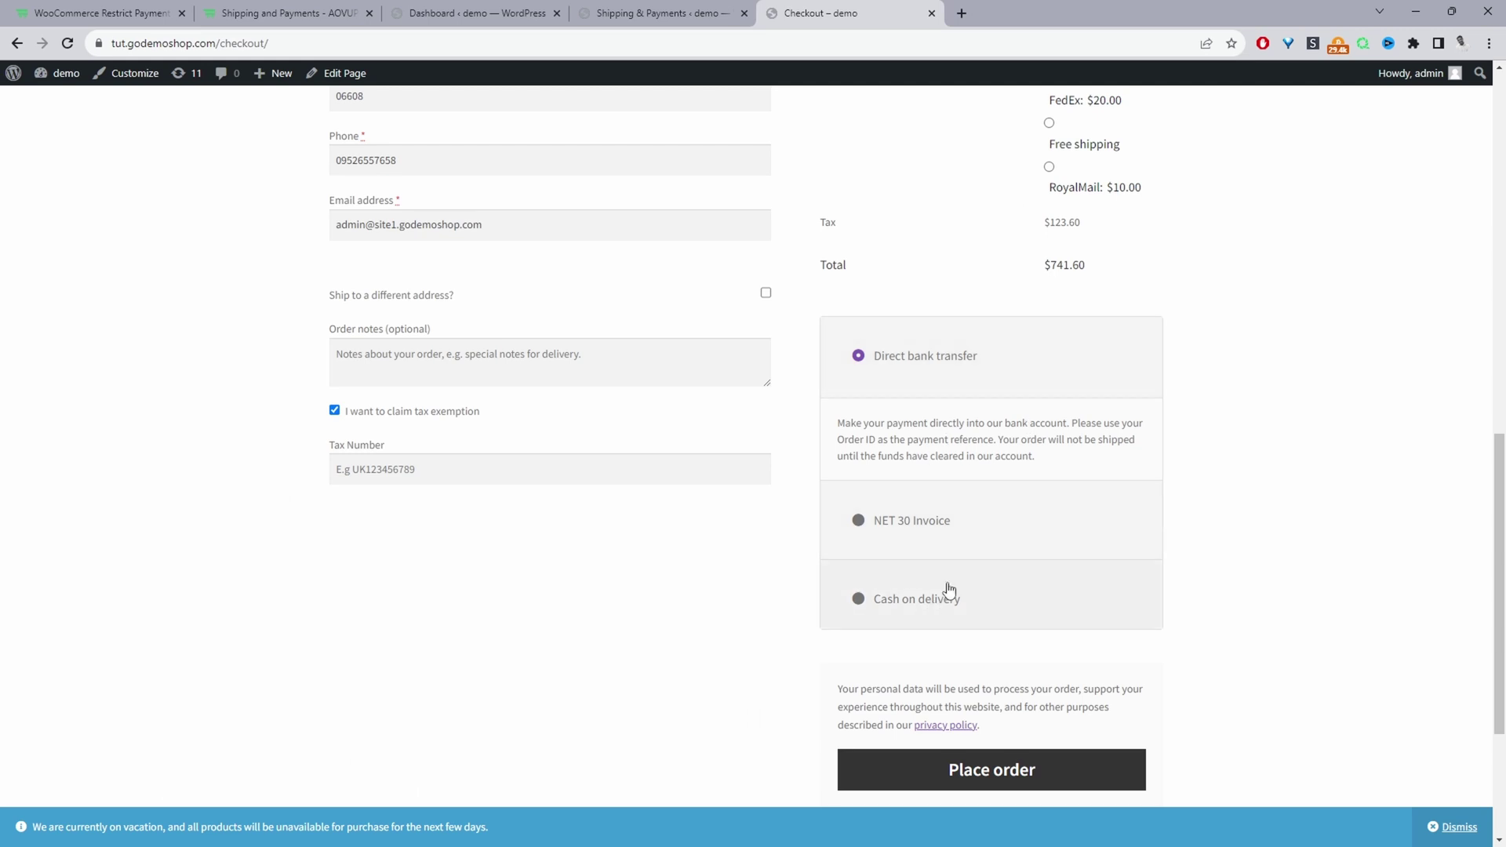
click(945, 532)
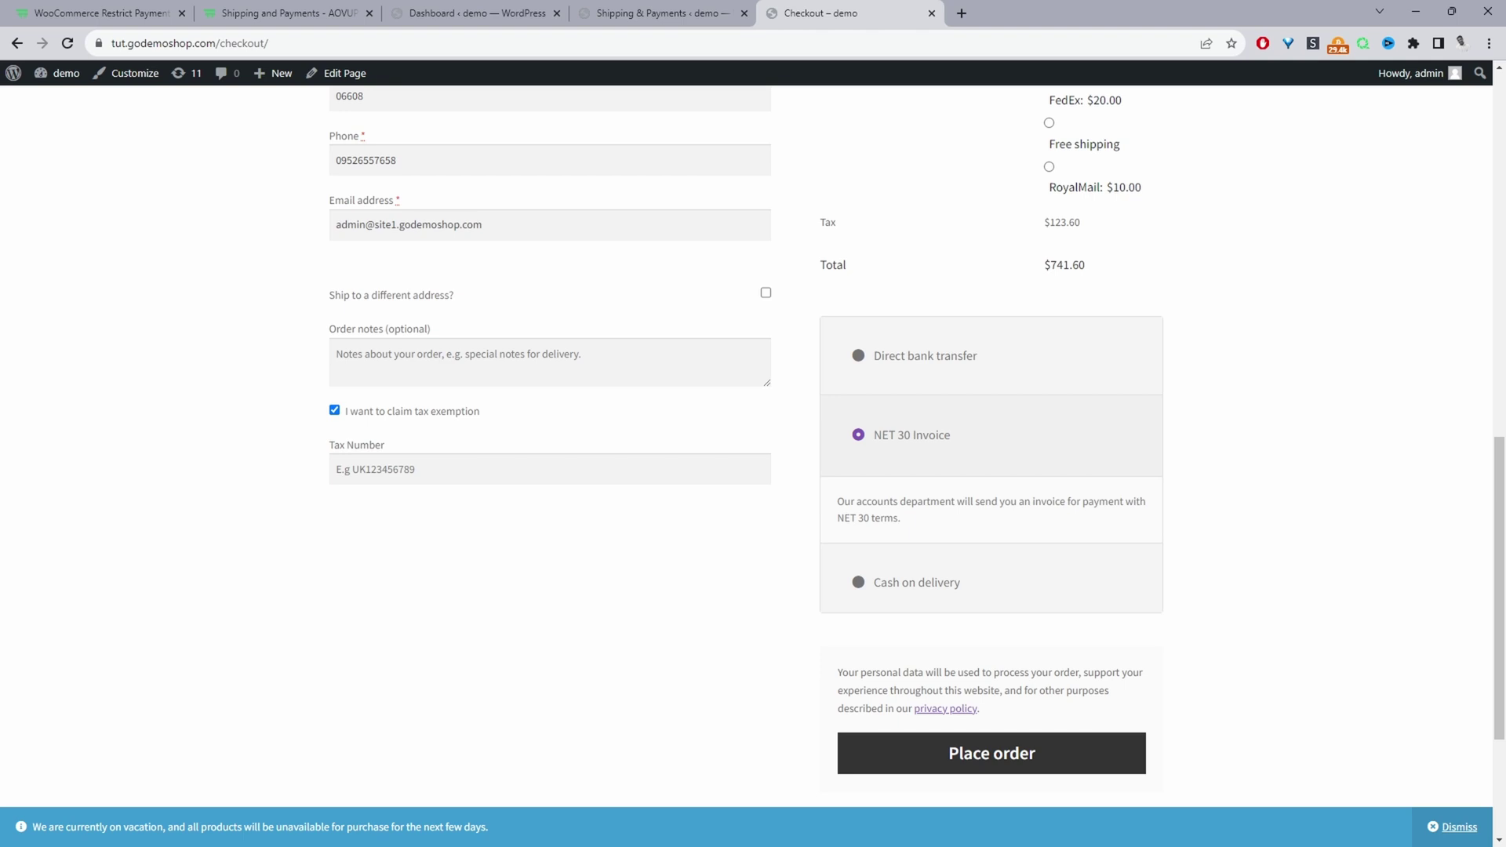
In the restriction settings, turn Show Excluded on and then back off
click(663, 13)
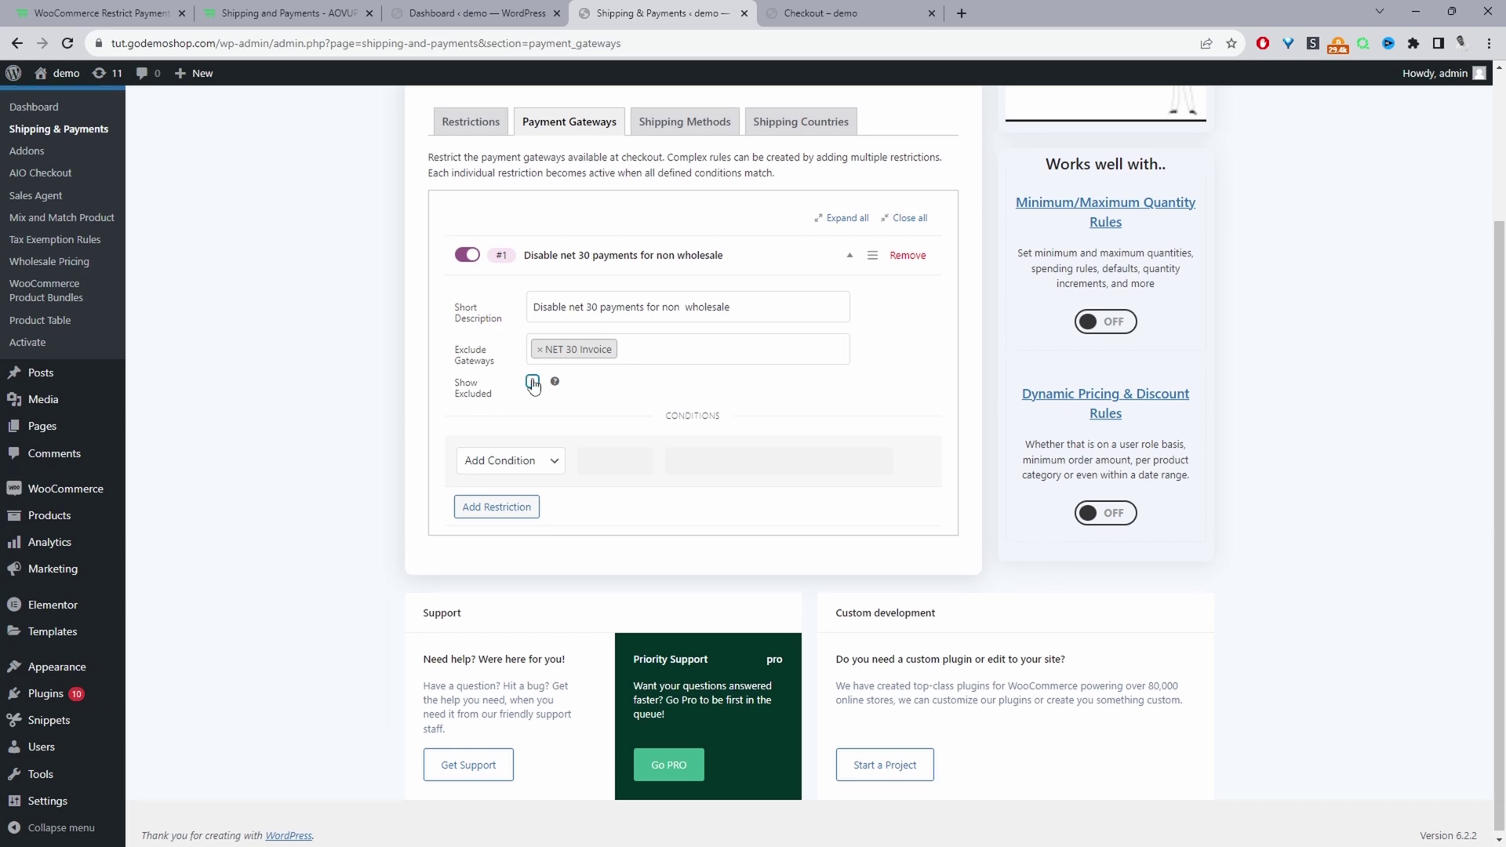
click(533, 385)
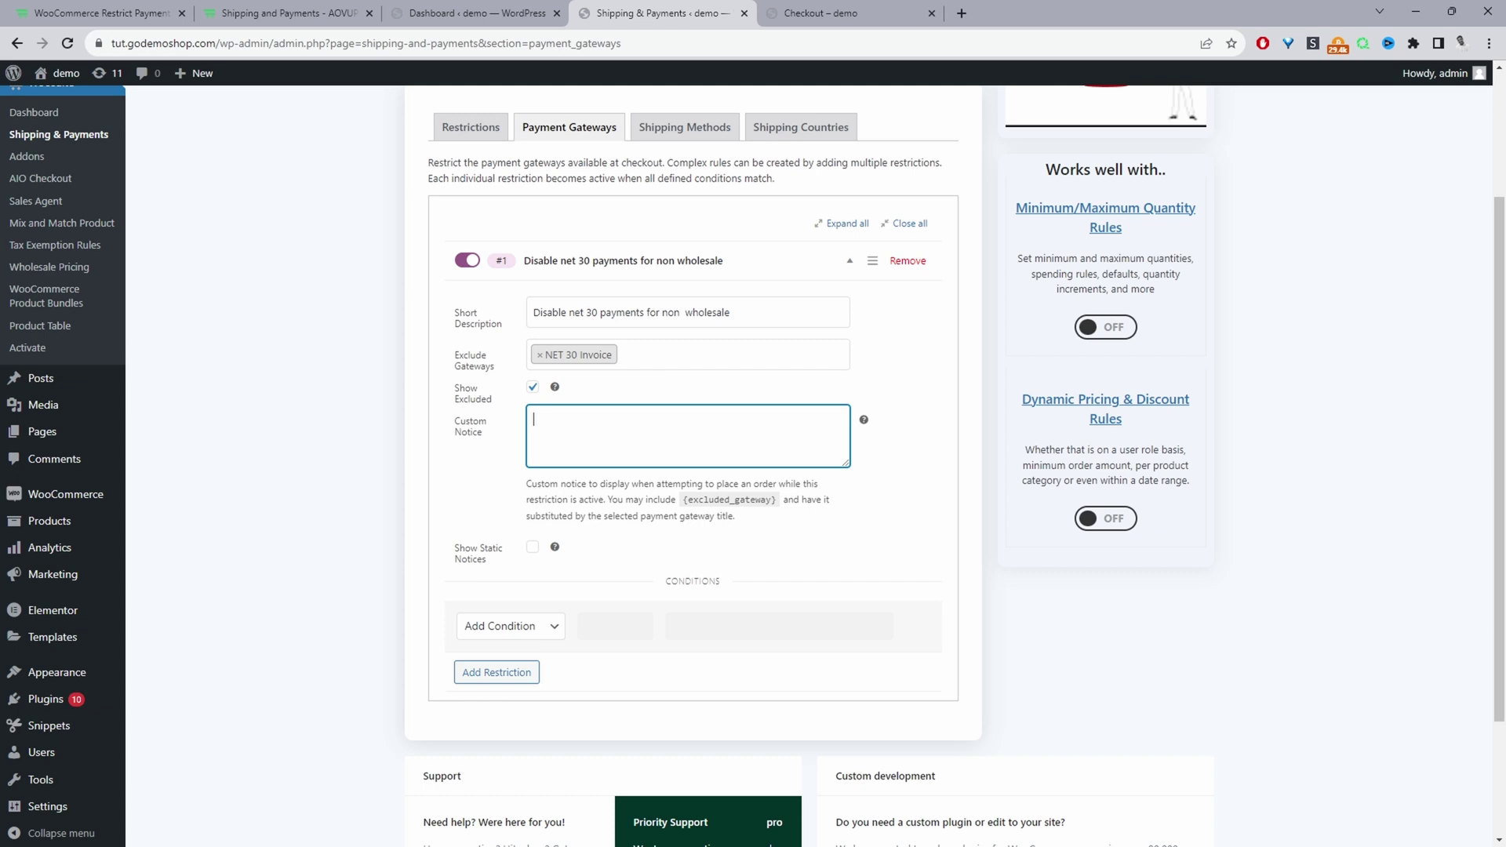
click(533, 388)
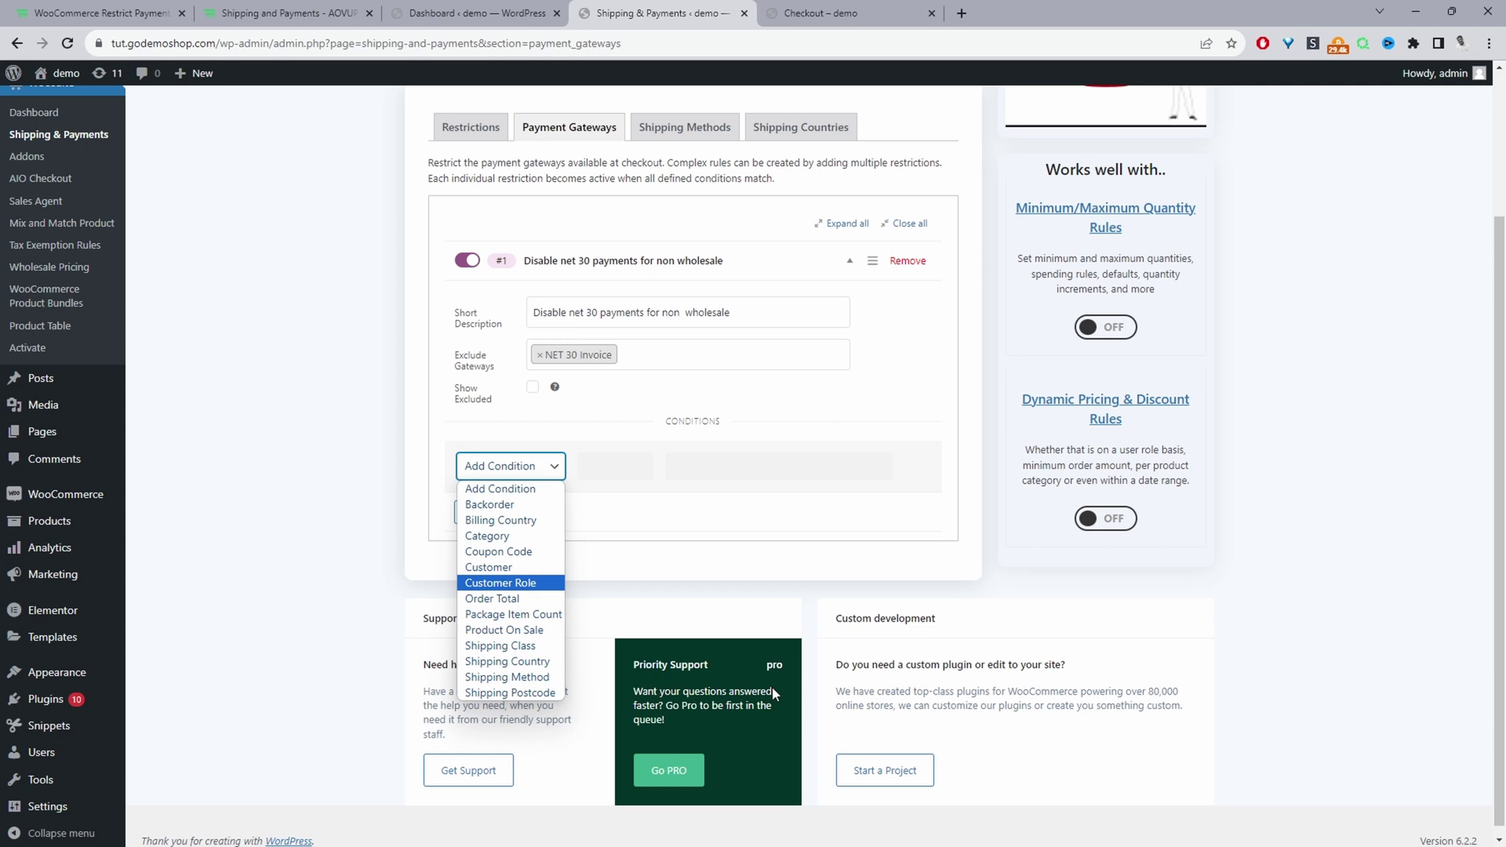
Add a Customer Role condition set to 'is not' Wholesale Customer
click(525, 590)
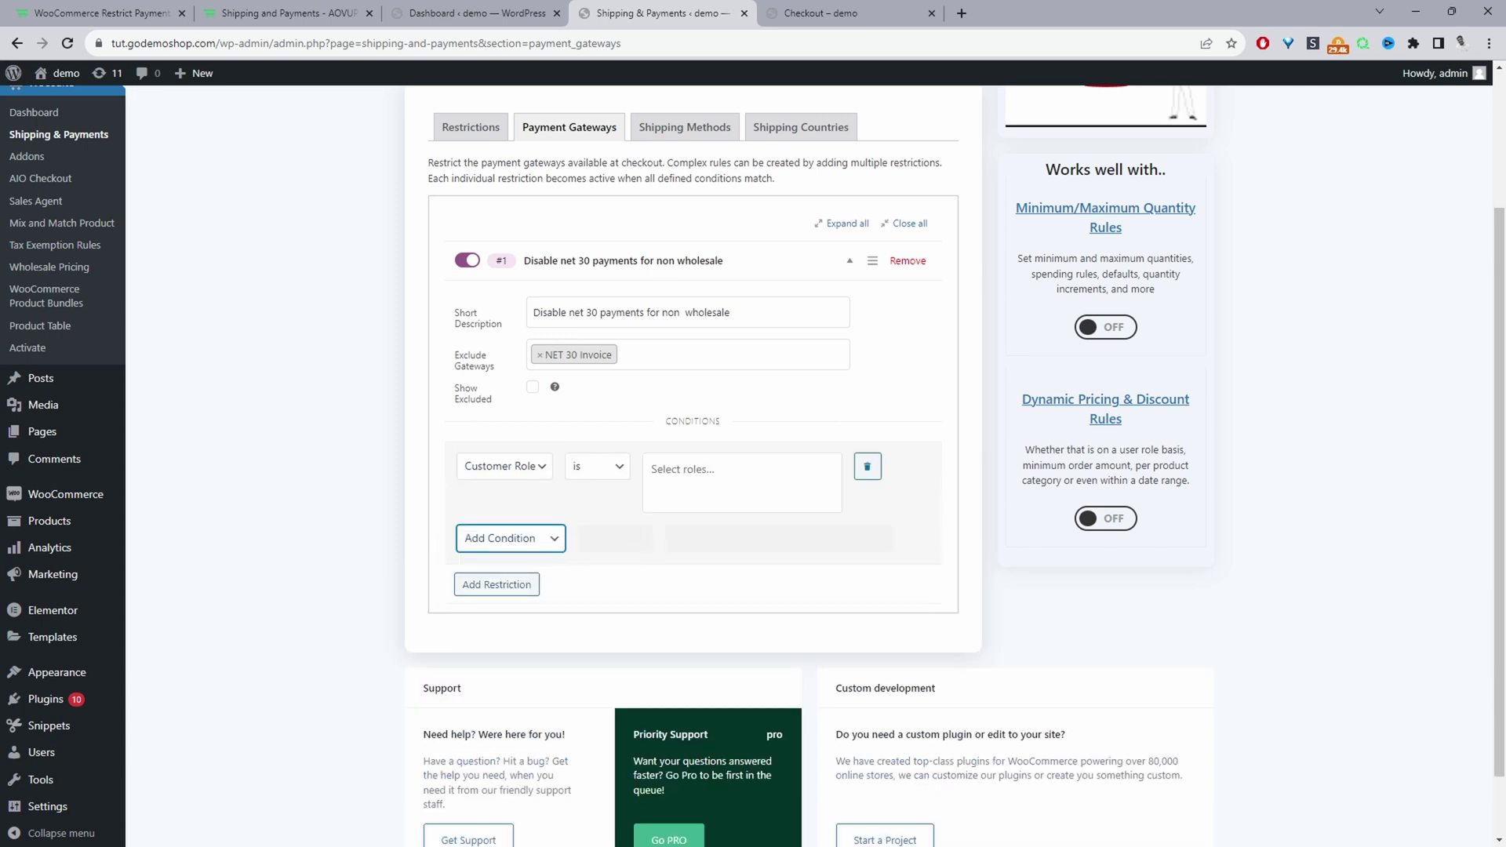
click(652, 469)
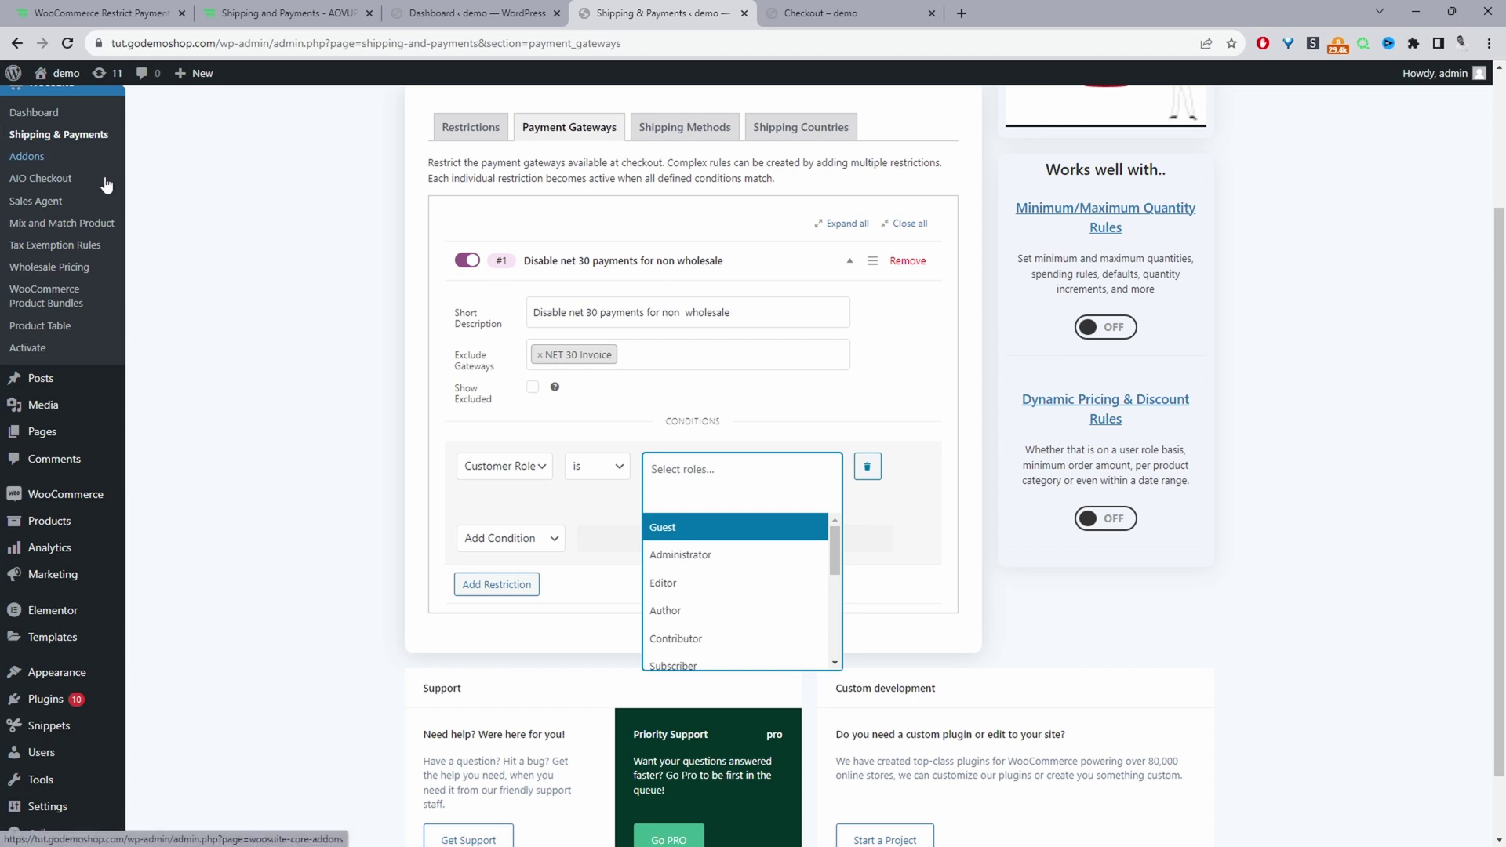
scroll(24, 145, down, 1)
drag(835, 475, 832, 532)
click(747, 530)
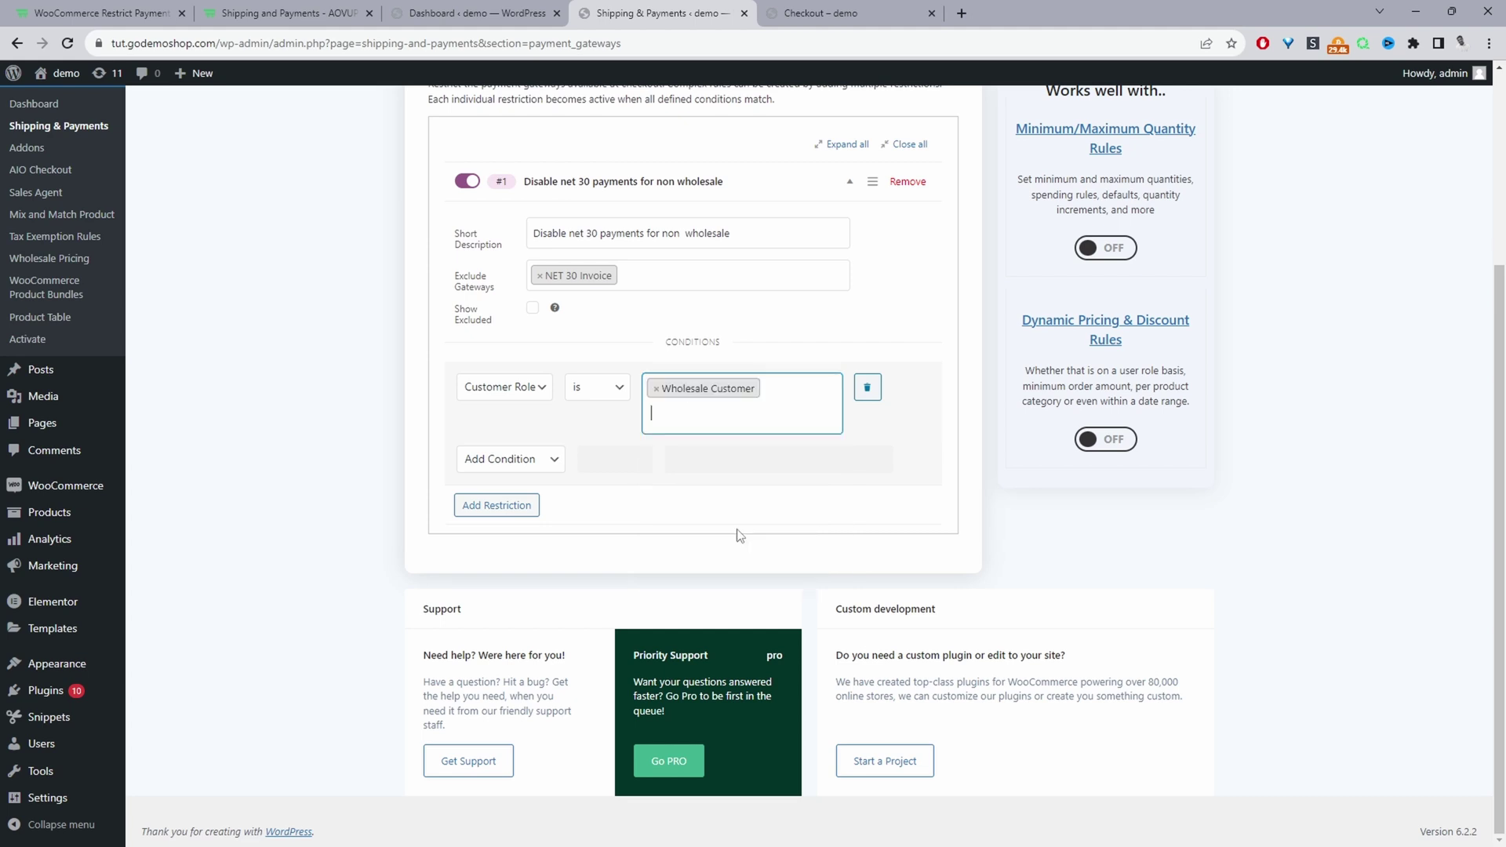
click(605, 387)
click(592, 426)
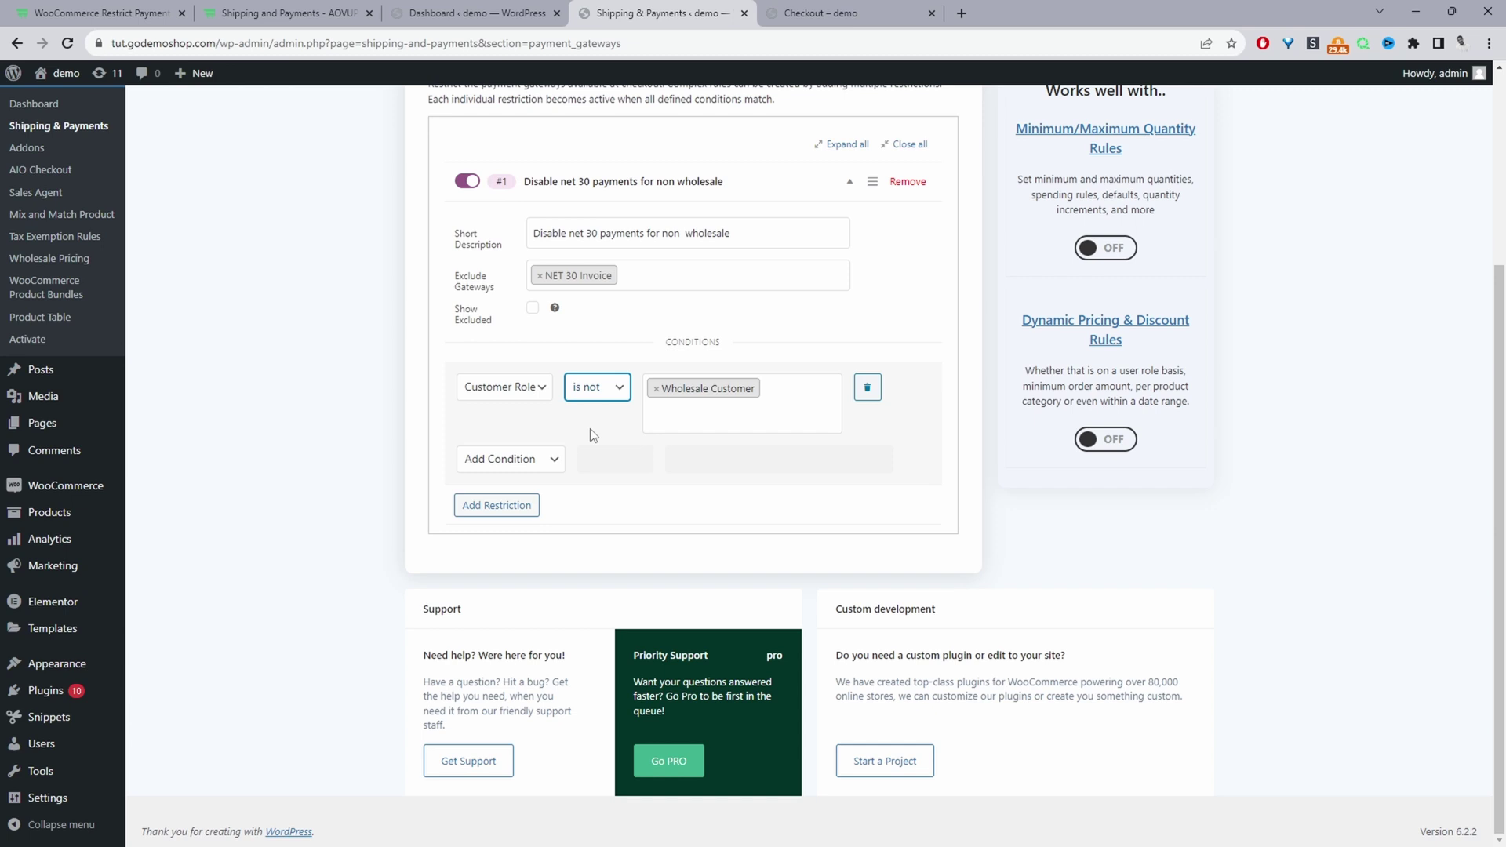
Save the restriction changes and switch to the checkout page to verify NET 30 Invoice is gone
scroll(847, 464, up, 4)
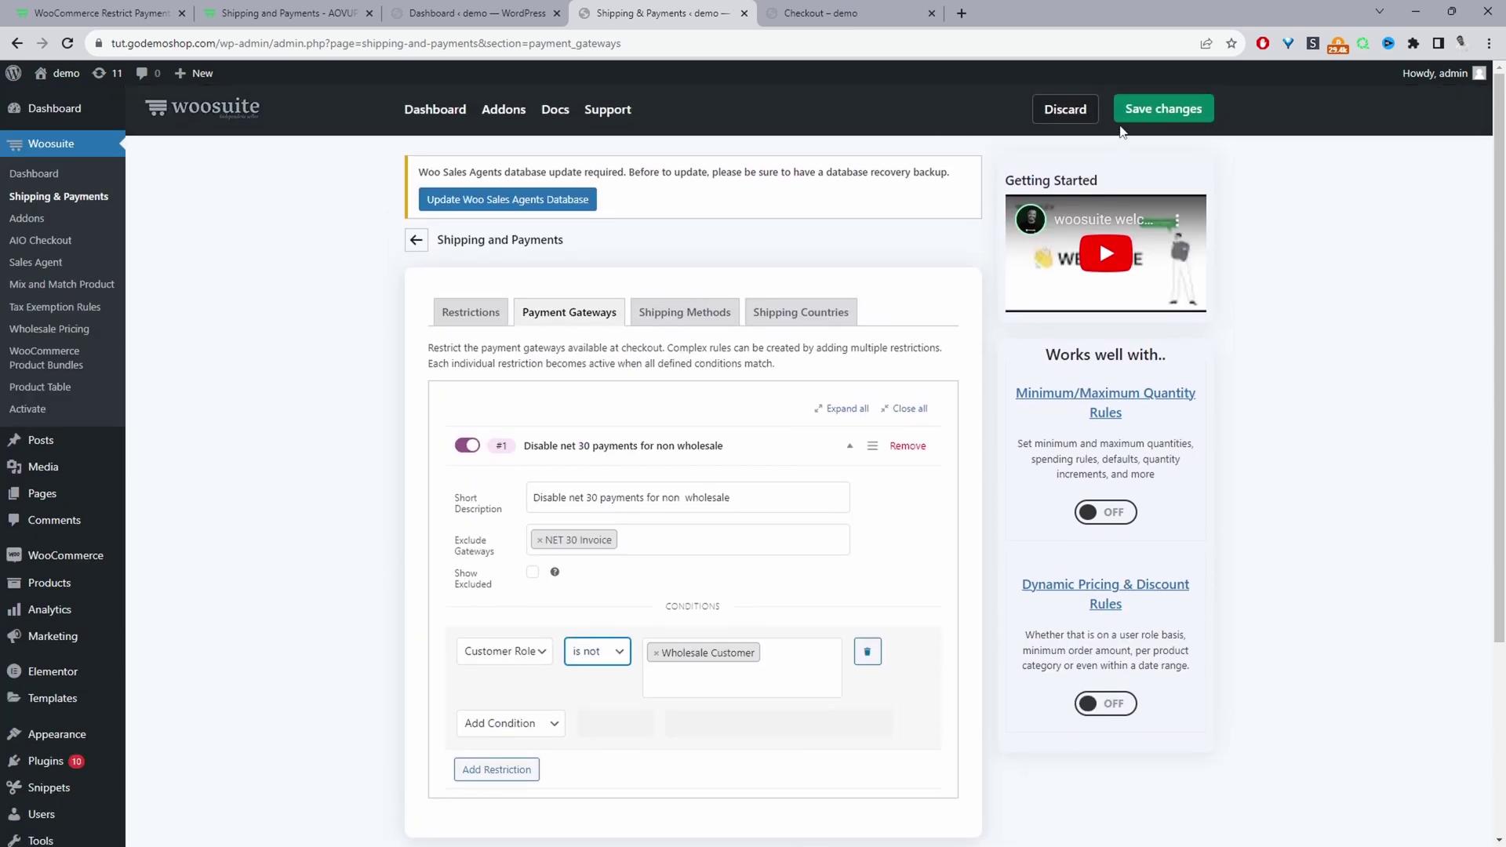
click(1136, 115)
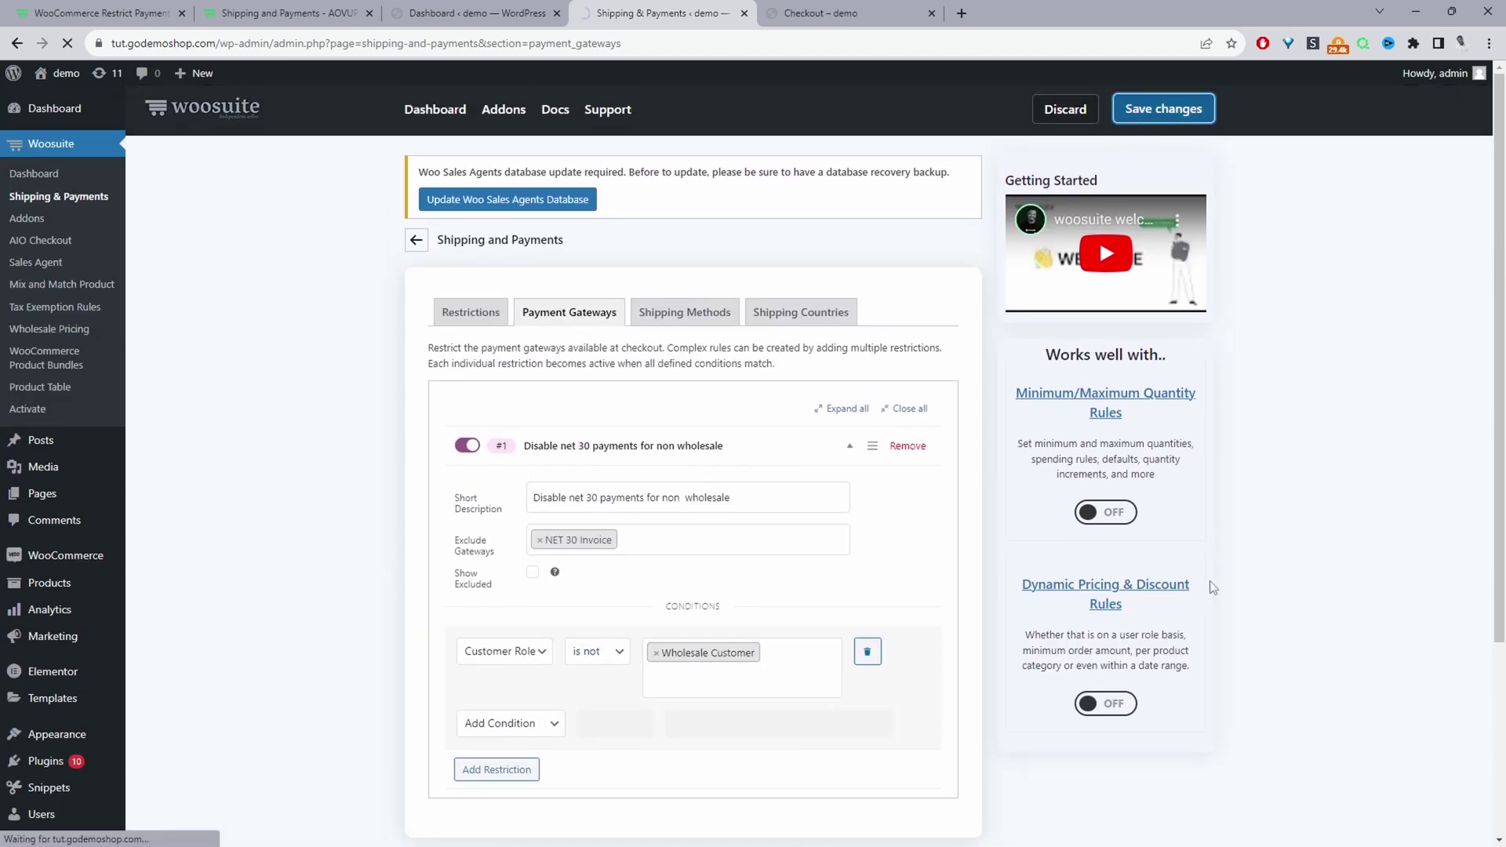
key(ctrl+Tab)
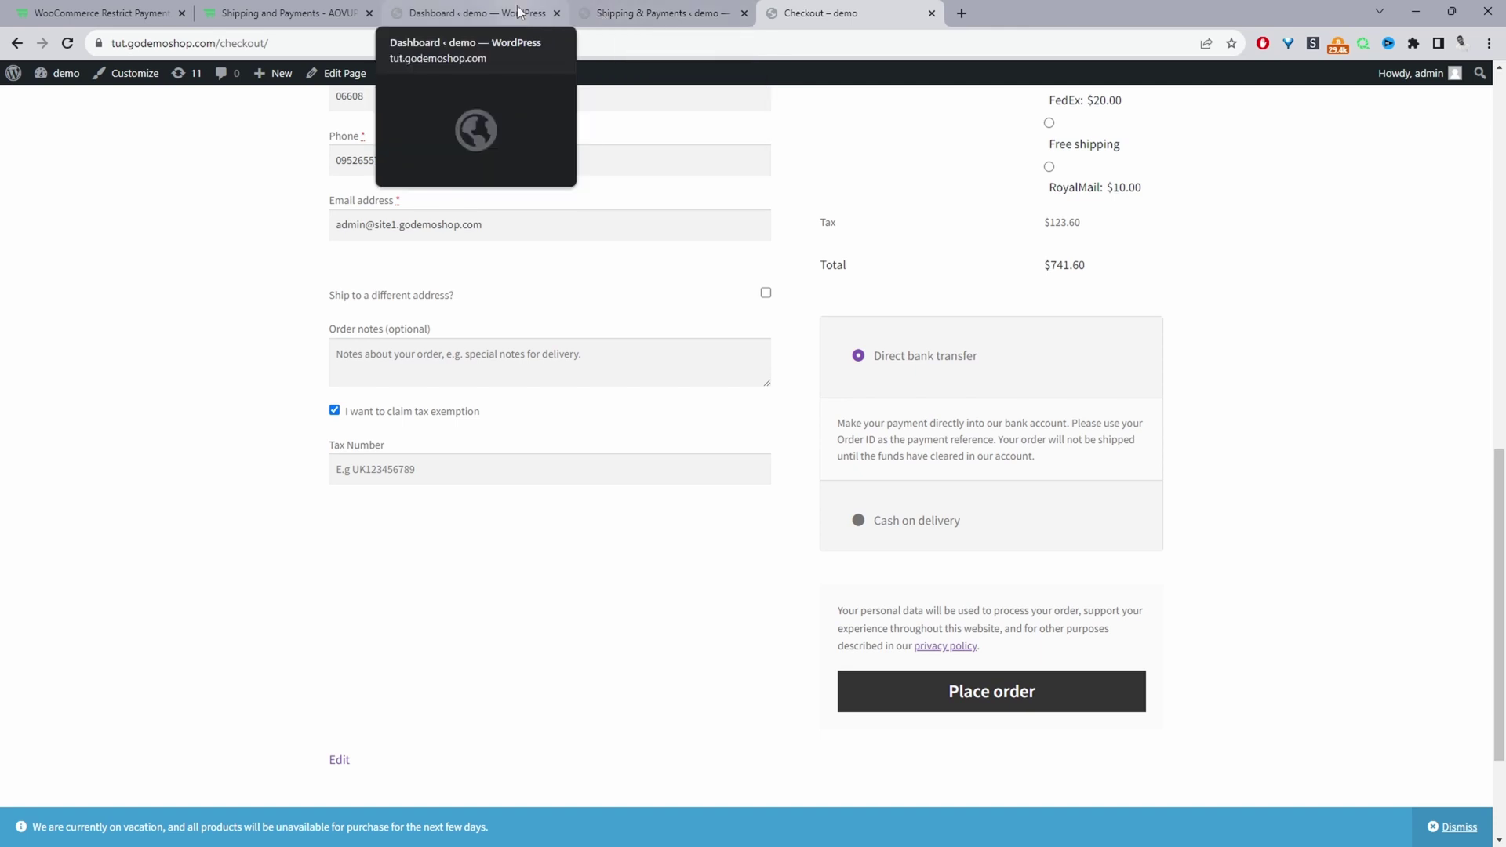
Go to Products > All Products from the WordPress Dashboard
click(470, 14)
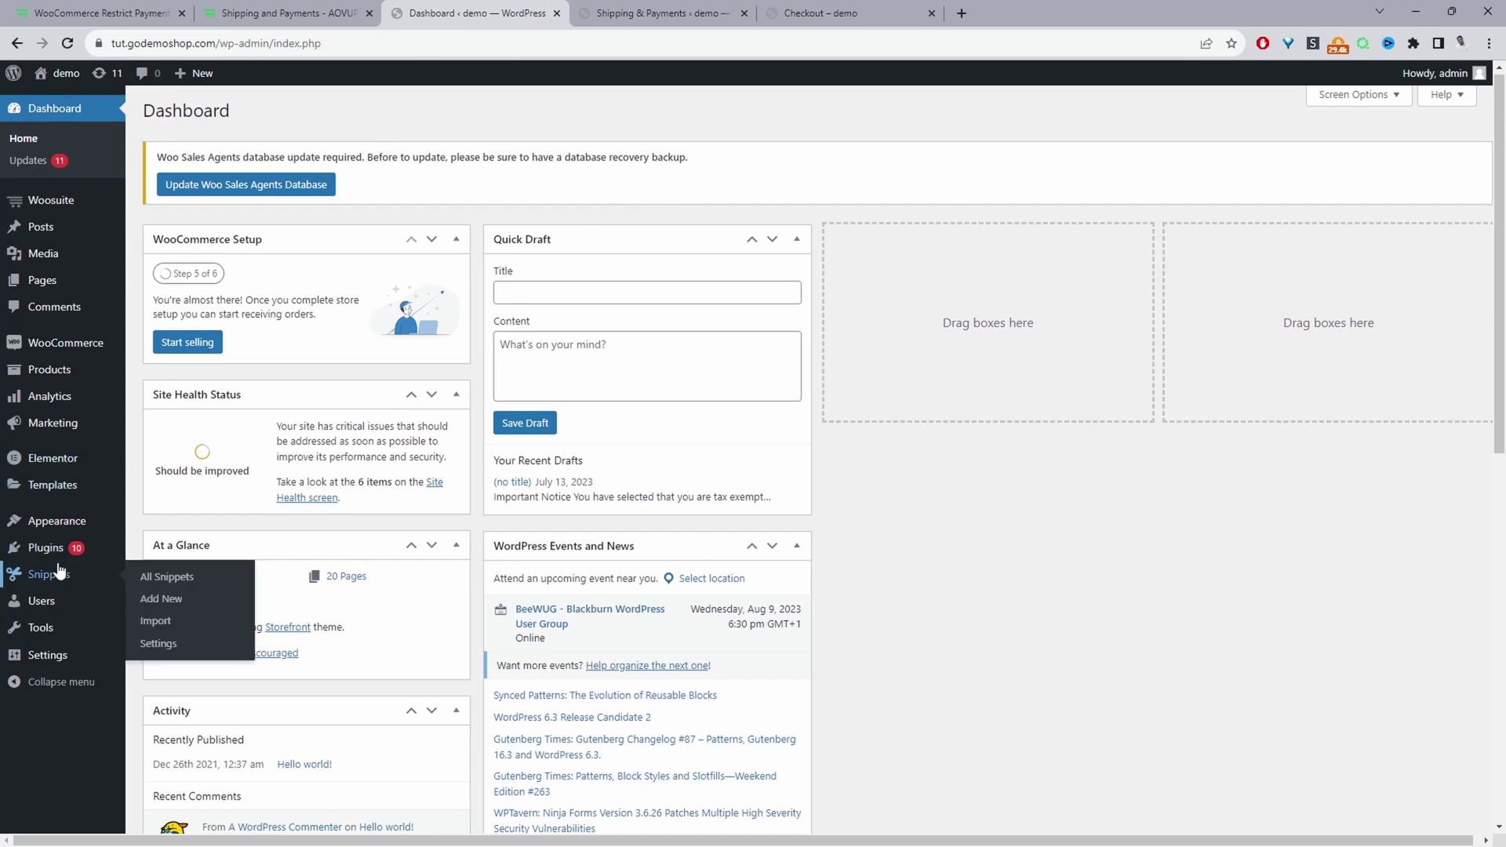
mouse_move(99, 375)
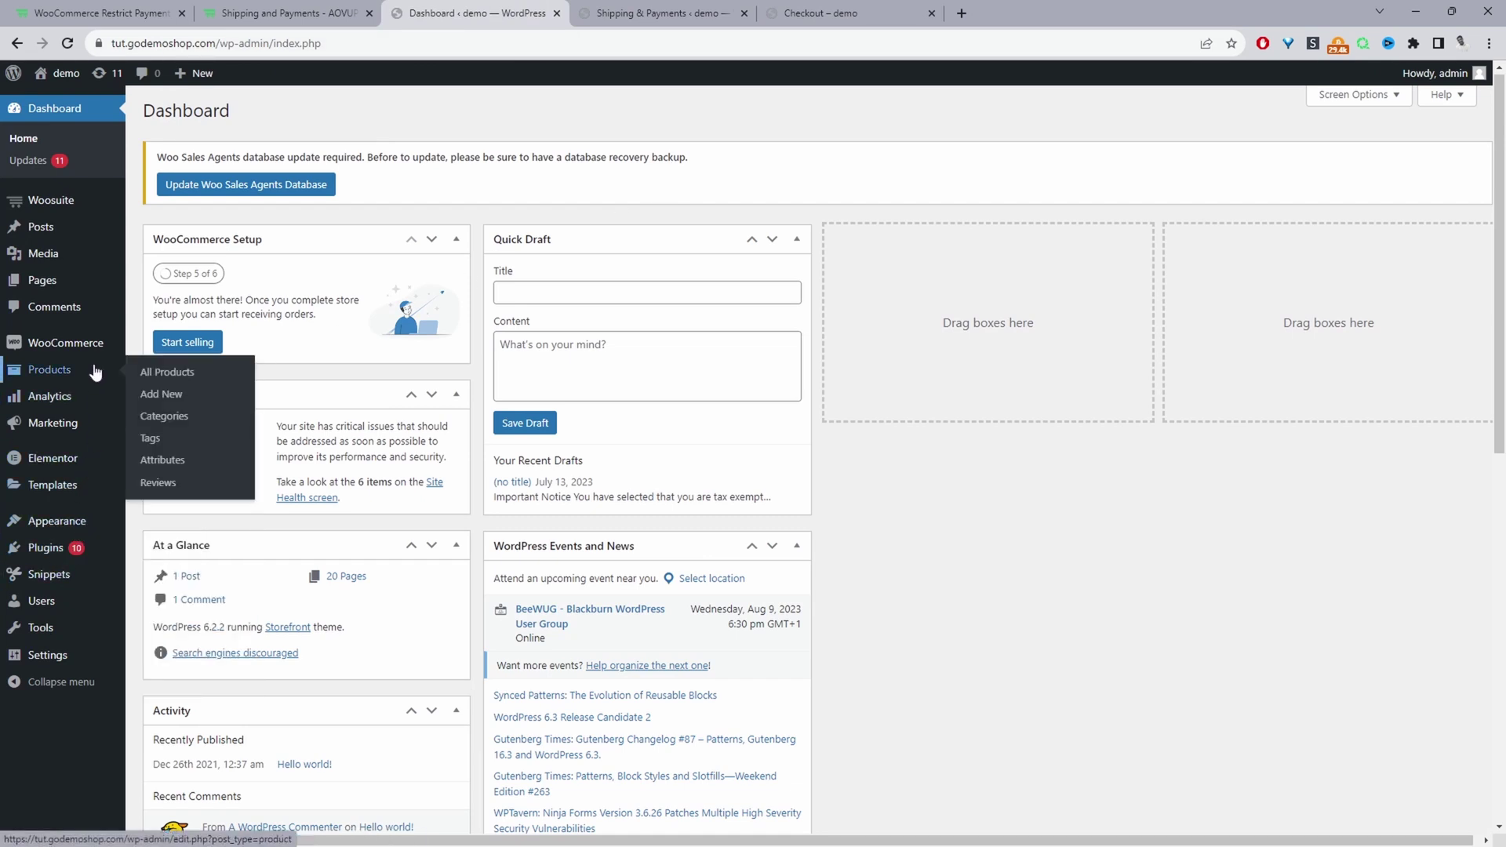
click(161, 379)
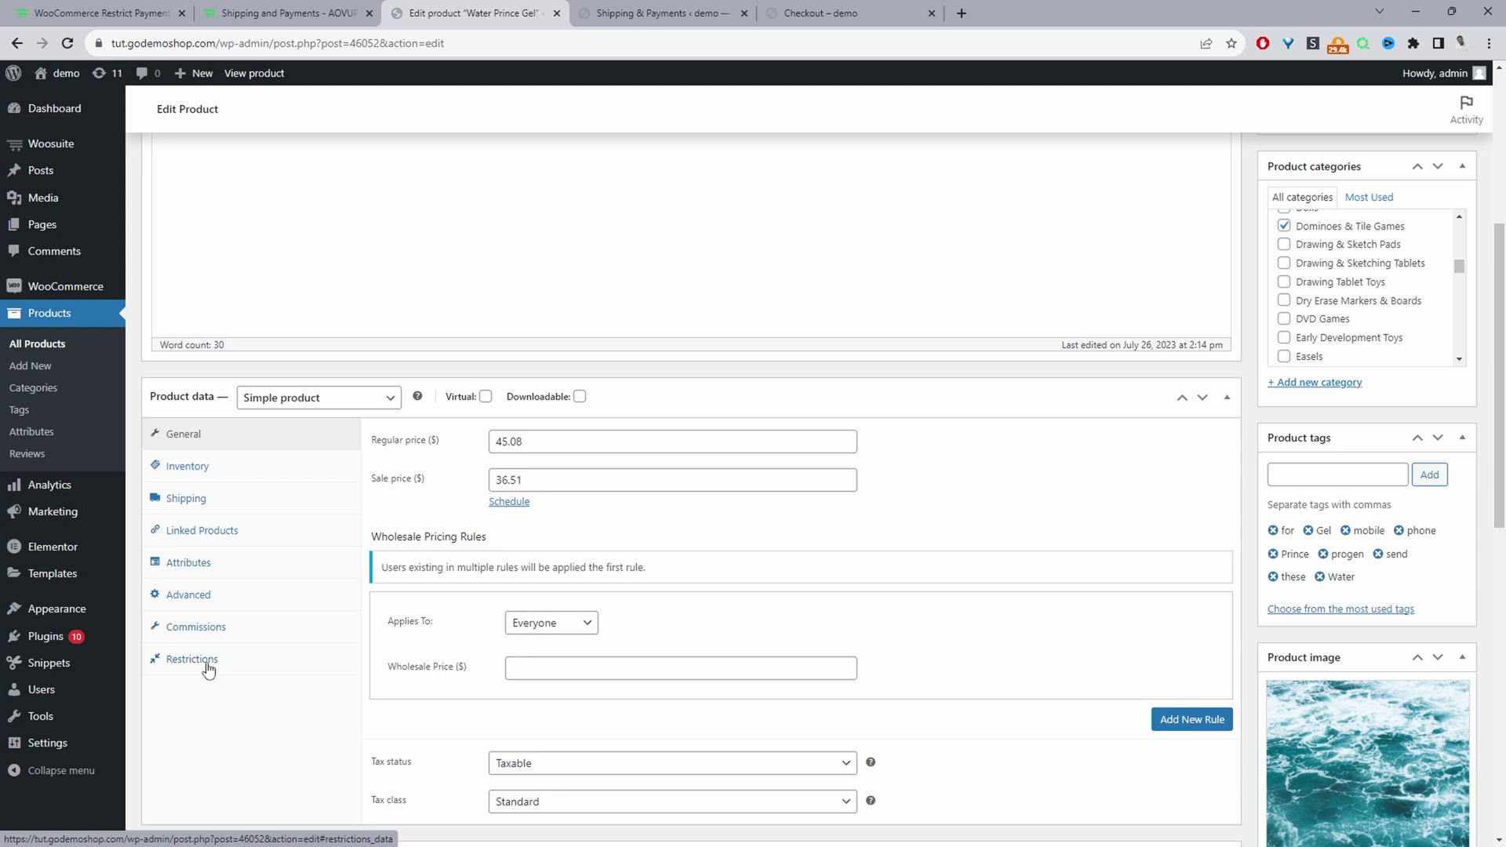
In Water Prince Gel's Restrictions tab, add a Payment Gateways restriction excluding NET 30 Invoice
click(192, 661)
click(507, 438)
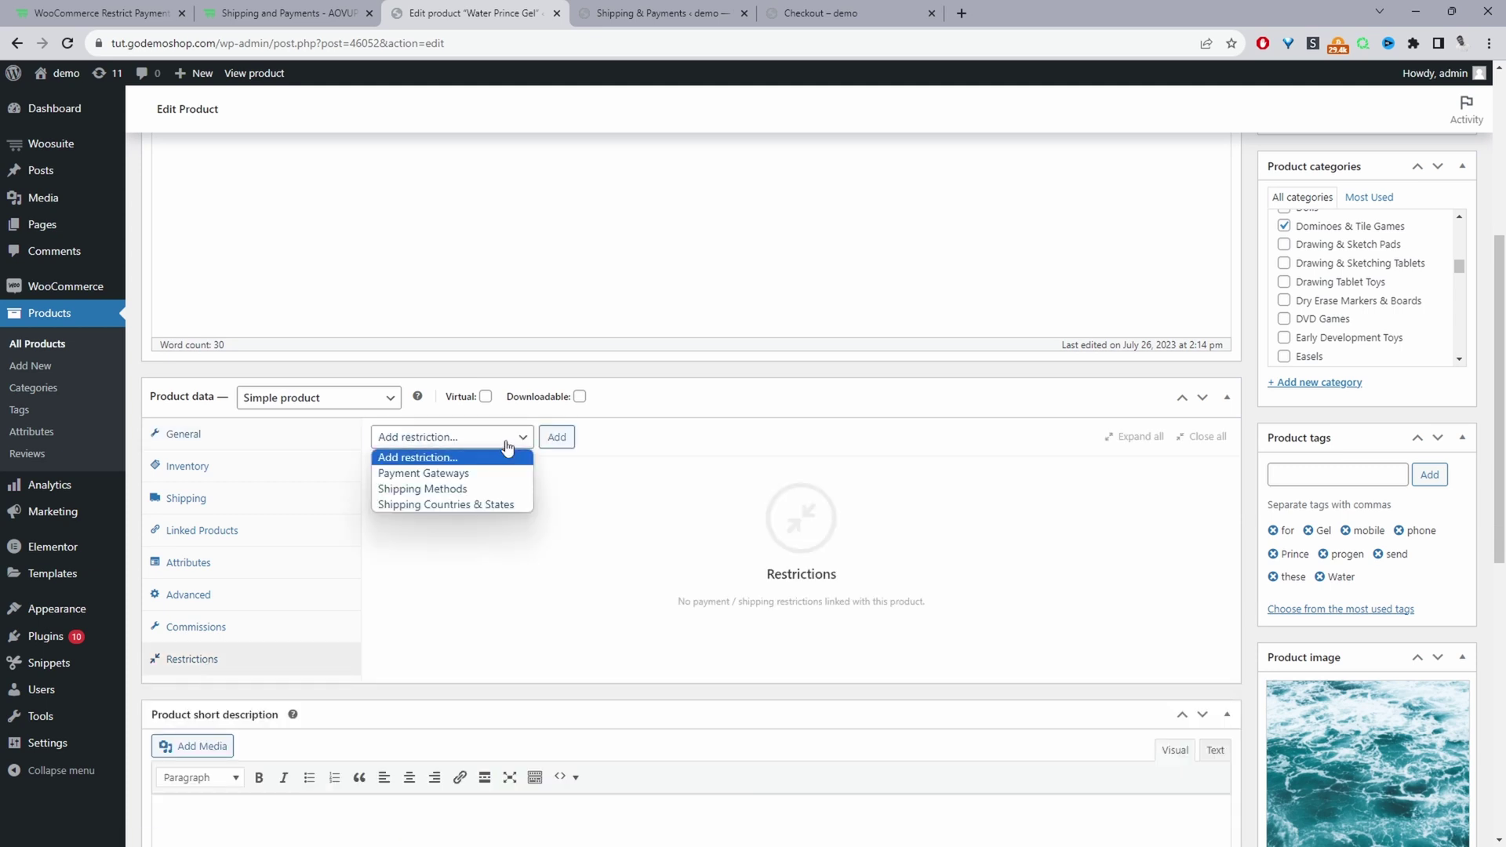
click(478, 475)
click(549, 439)
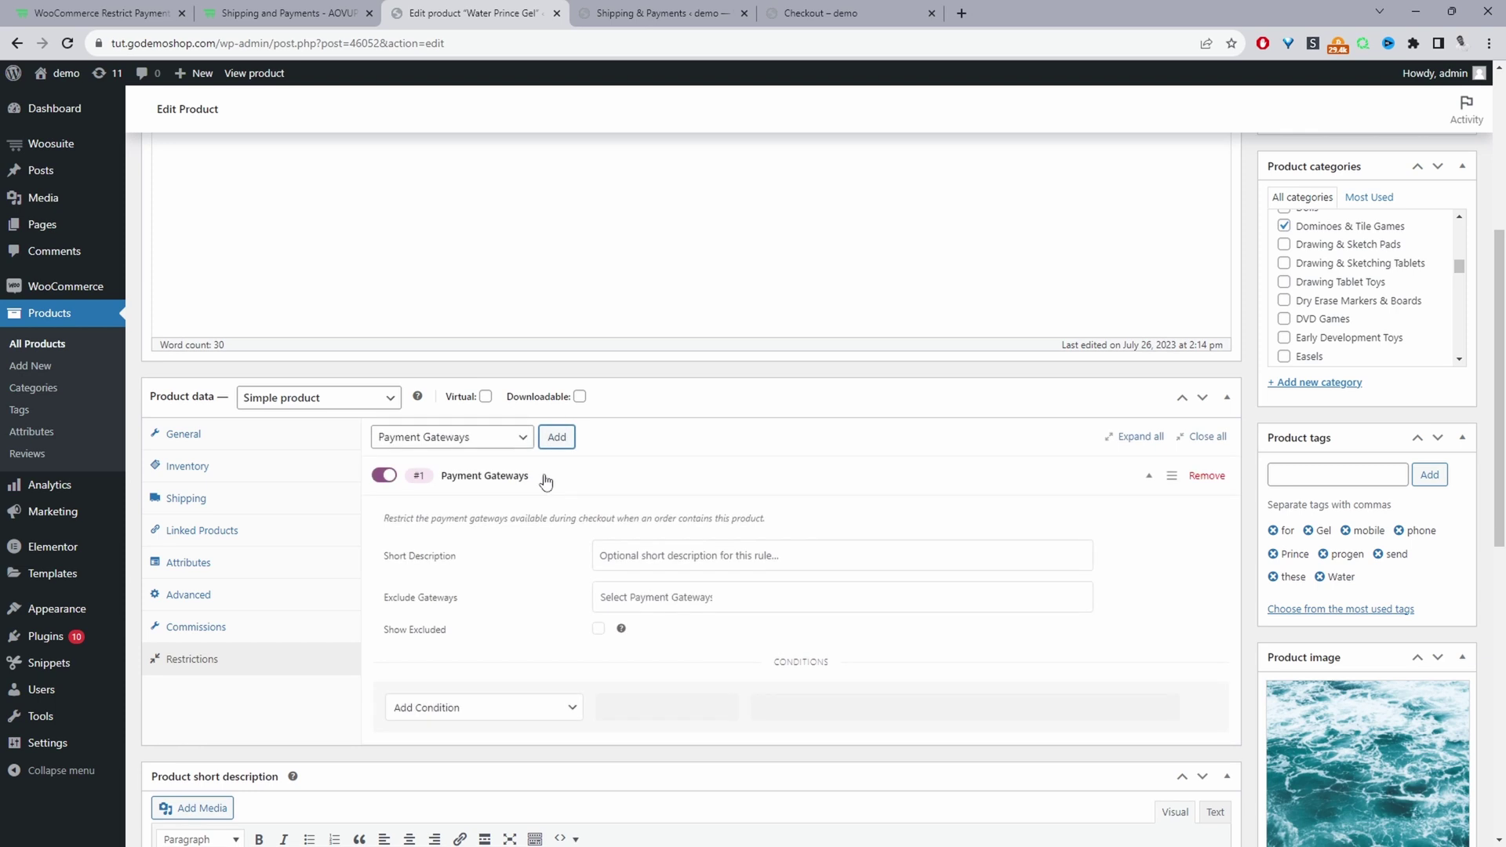
click(608, 598)
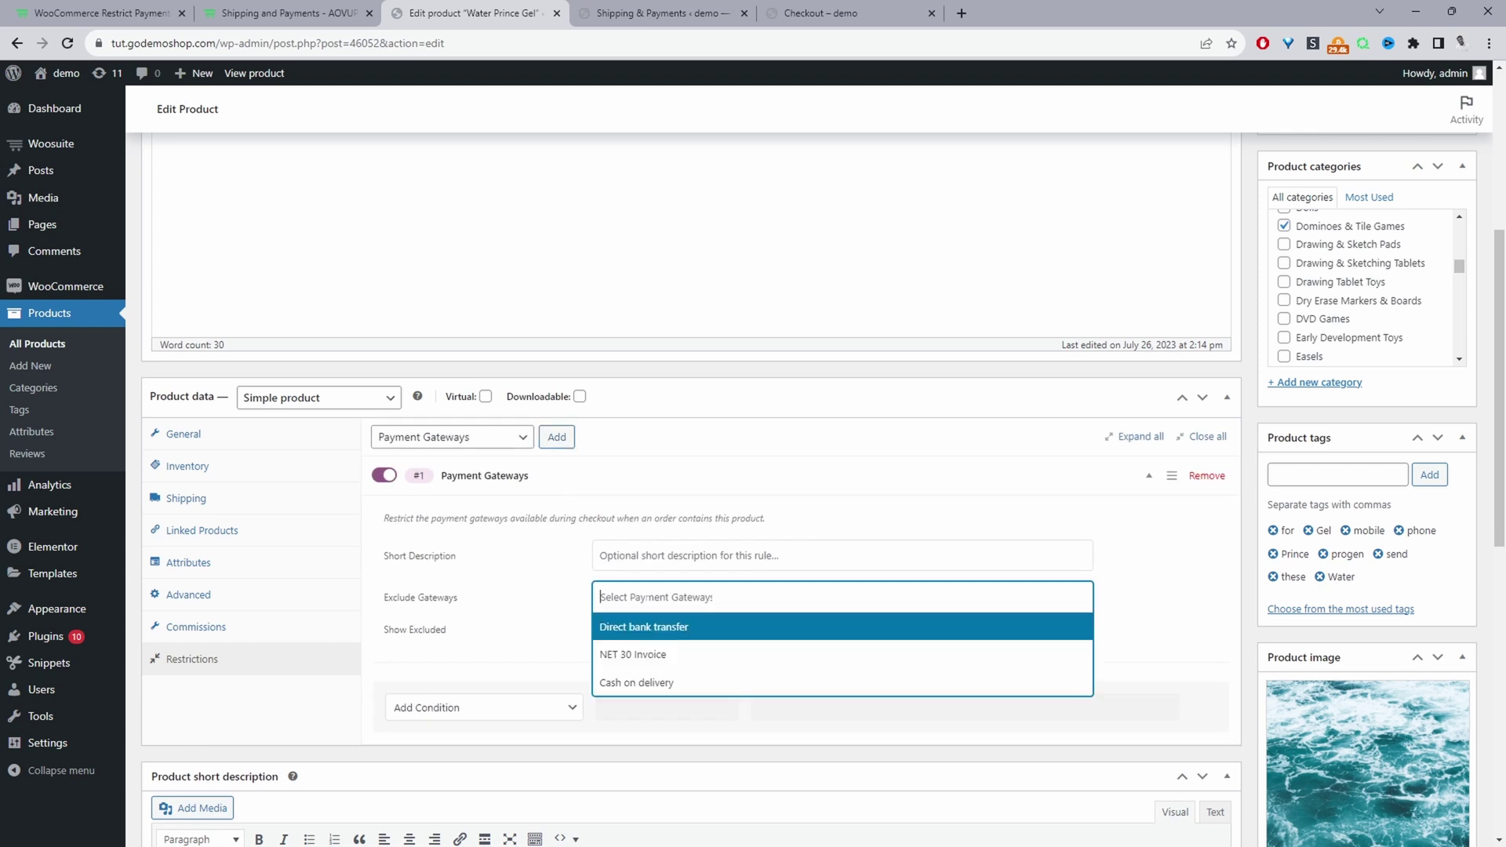
click(644, 656)
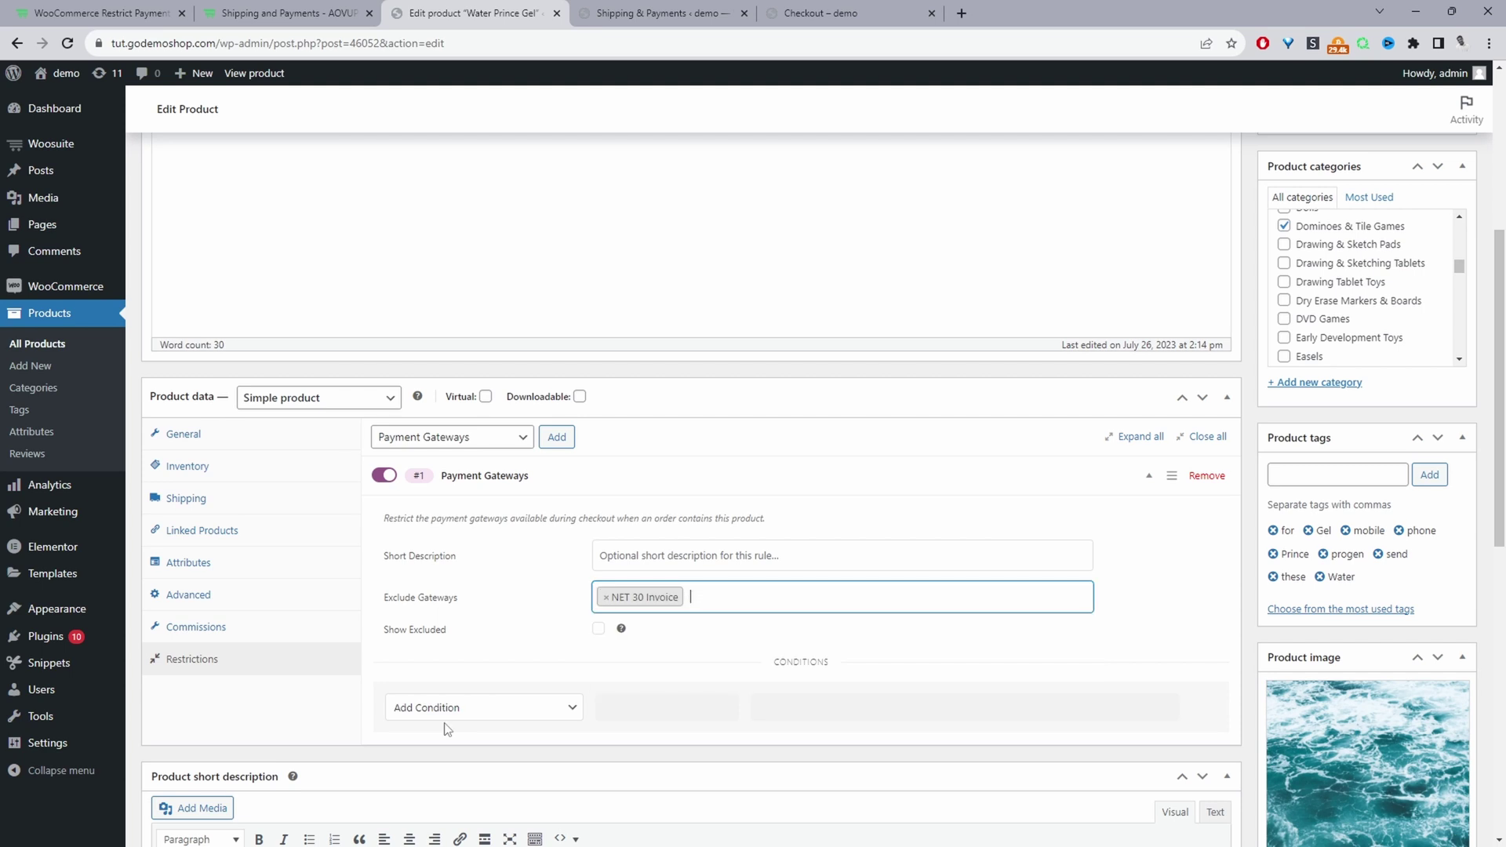
scroll(752, 439, up, 4)
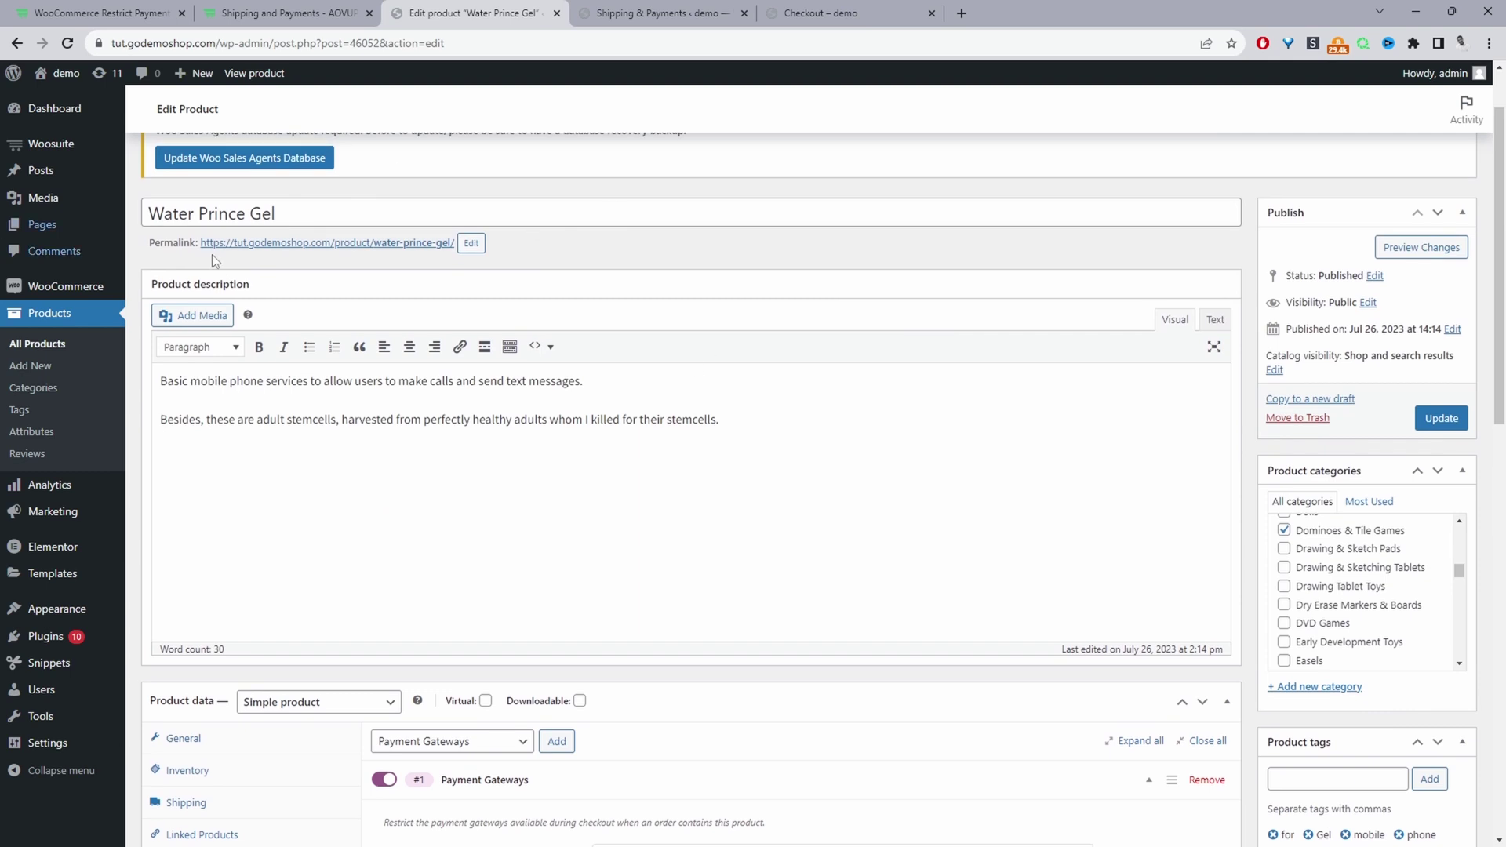
scroll(279, 317, down, 4)
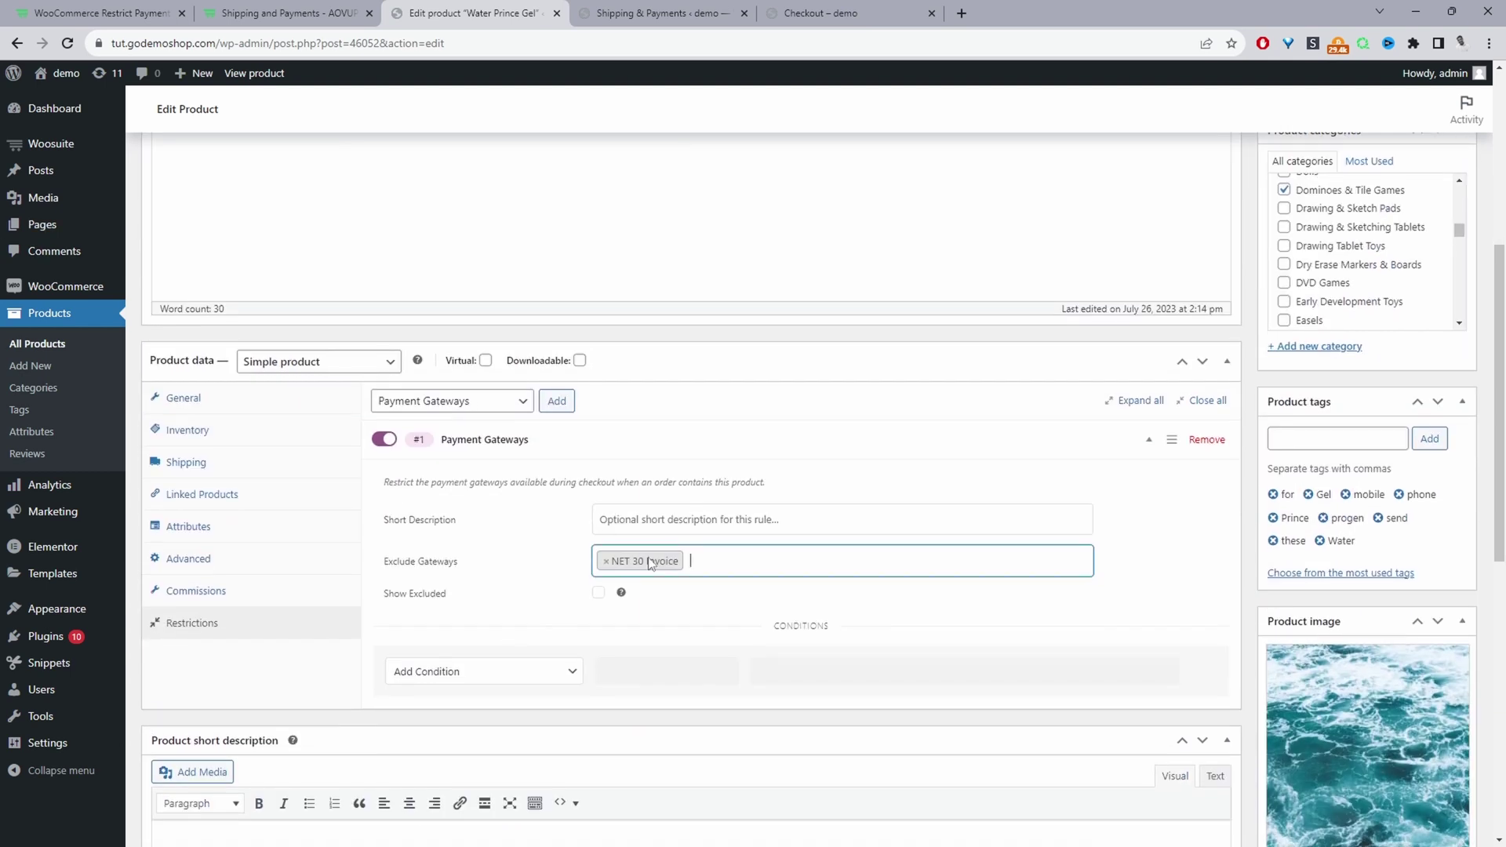